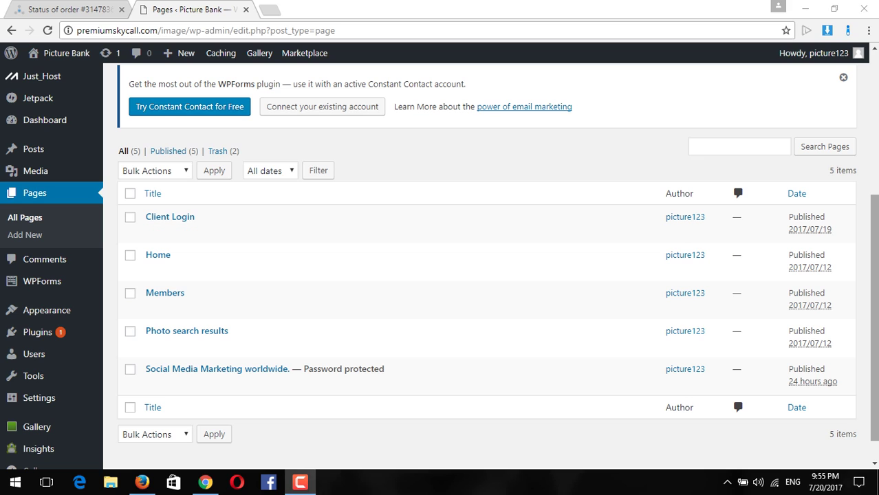
Open the Client Login page from the Pages list in a new tab and switch to it
scroll(438, 267, up, 1)
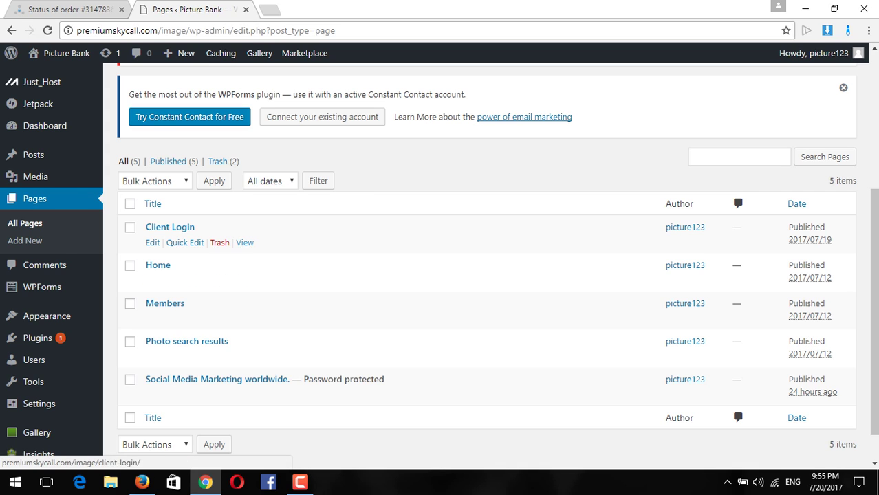
right_click(246, 244)
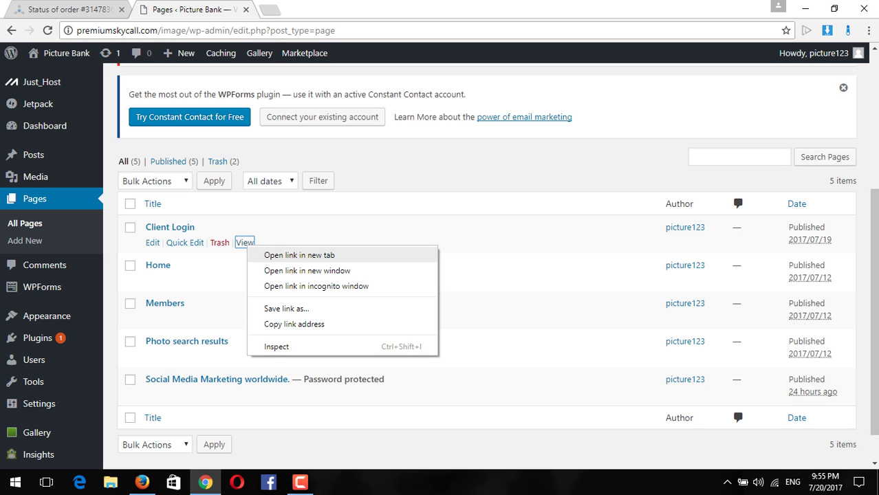
click(299, 255)
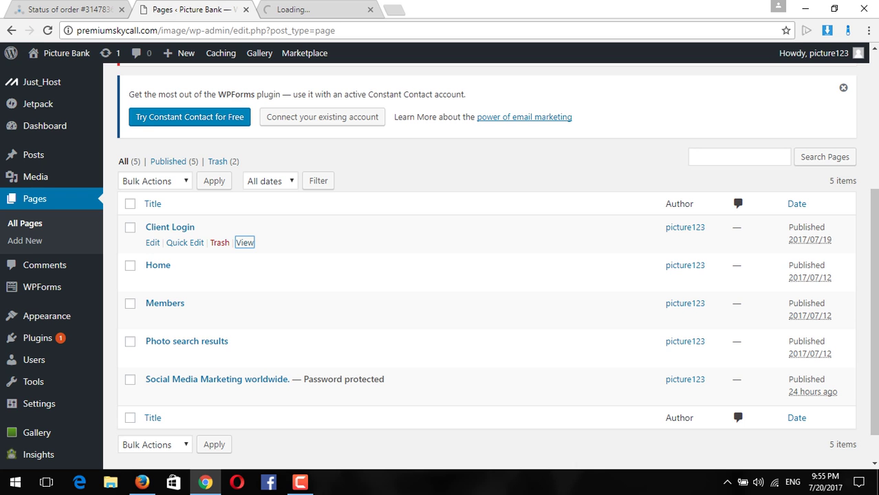
key(ctrl+Tab)
key(ctrl+shift+Tab)
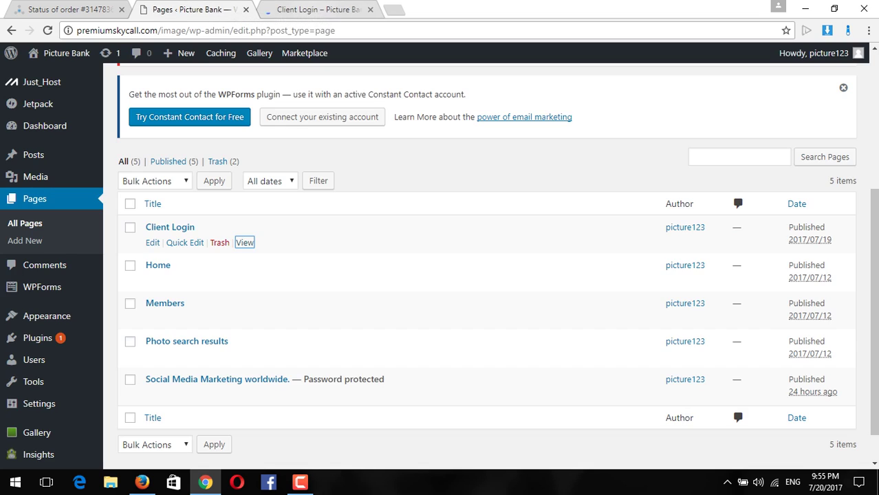
key(ctrl+Tab)
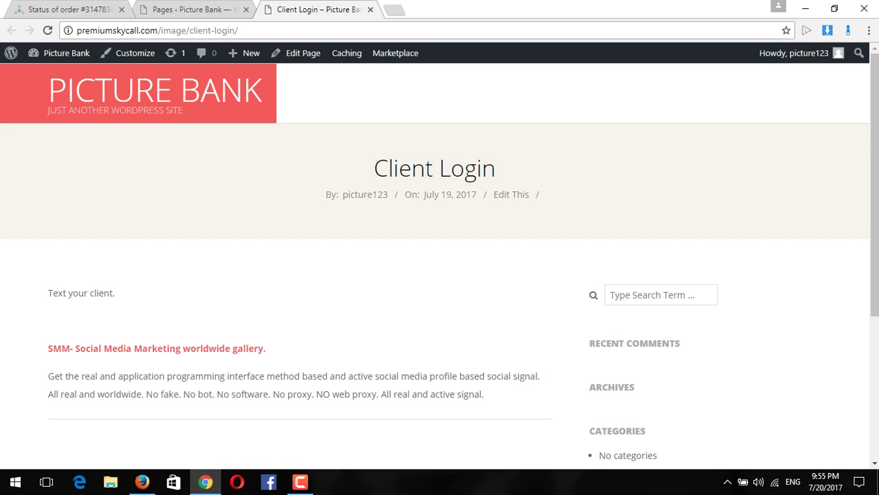
Follow Client Login's SMM link to the Social Media Marketing worldwide gallery and scroll through it
right_click(204, 348)
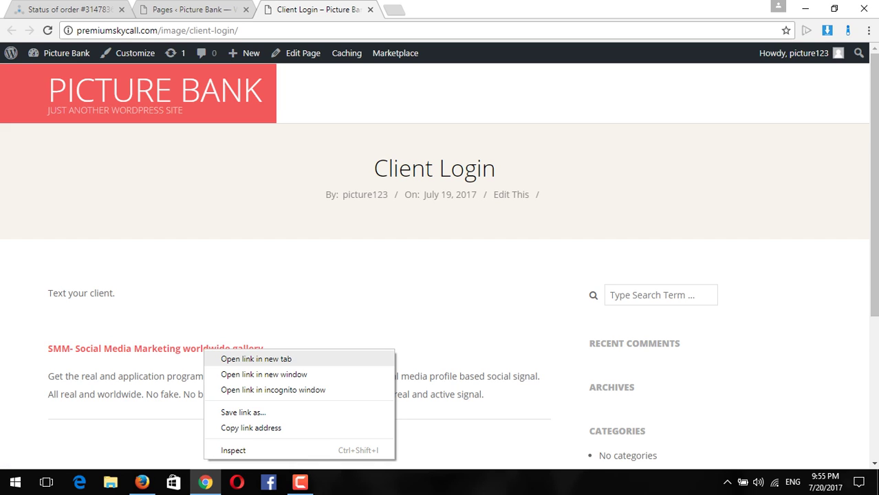
key(Escape)
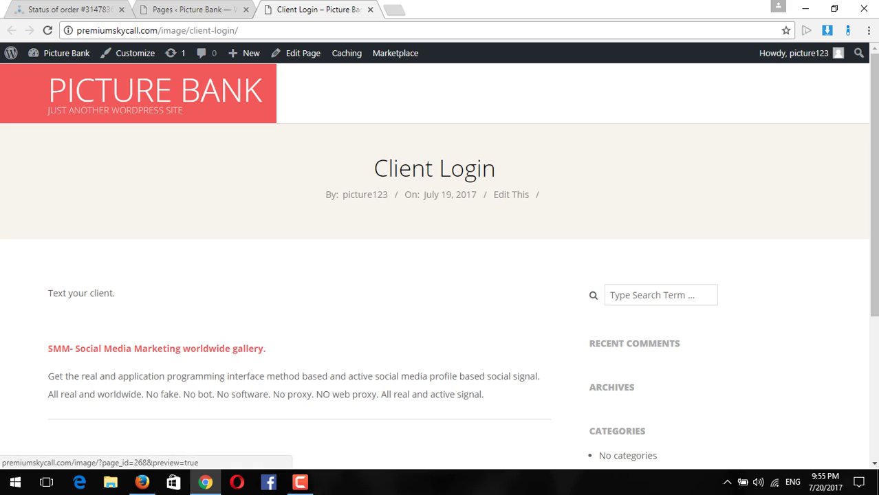
click(204, 348)
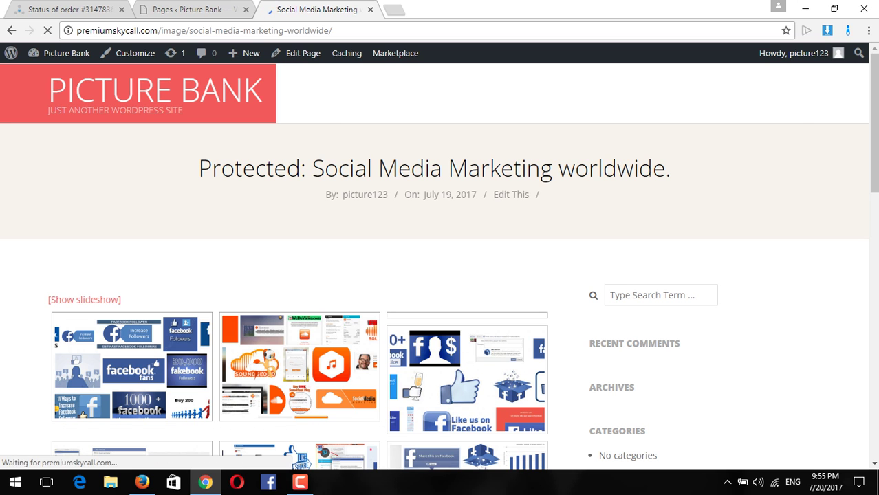
scroll(439, 266, down, 2)
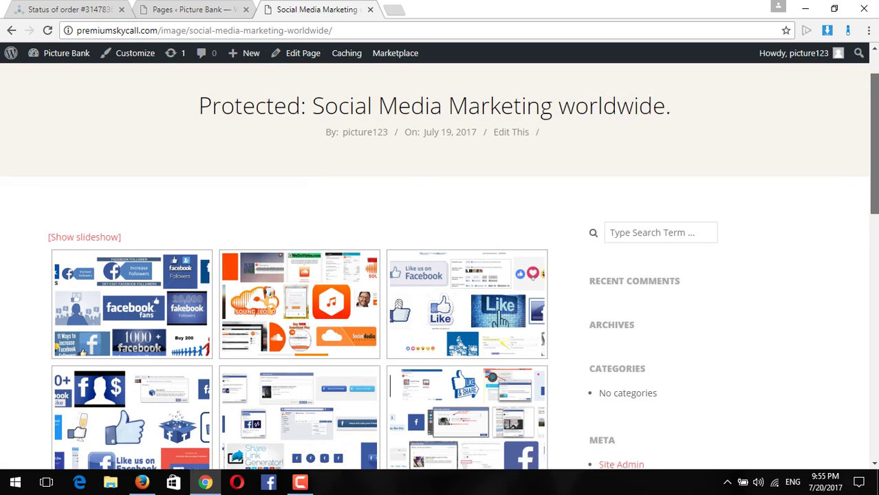
scroll(439, 266, down, 10)
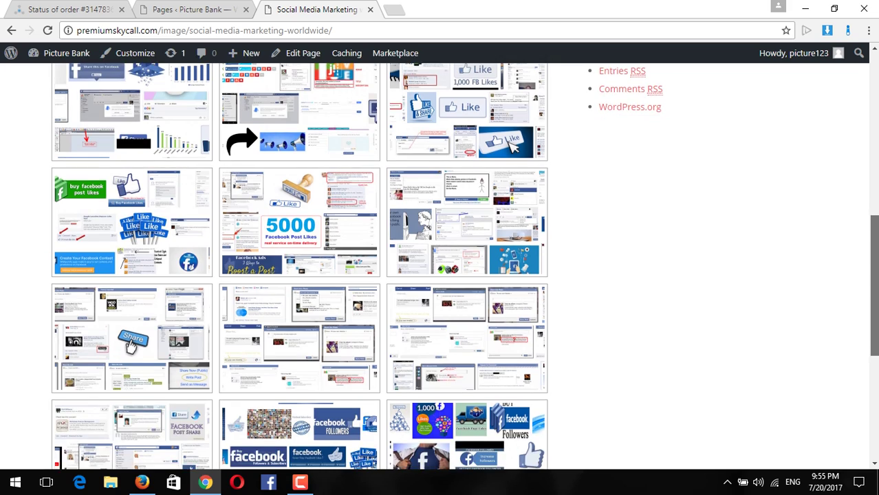
scroll(439, 266, up, 12)
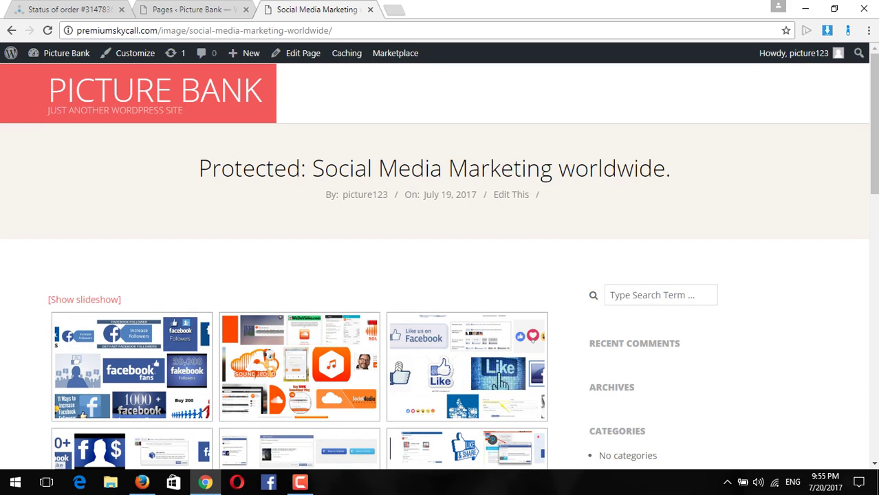
key(ctrl+shift+Tab)
click(317, 9)
Load the gallery page's address in a new Firefox tab, then select the login details on SEOClerks
click(206, 30)
key(ctrl+c)
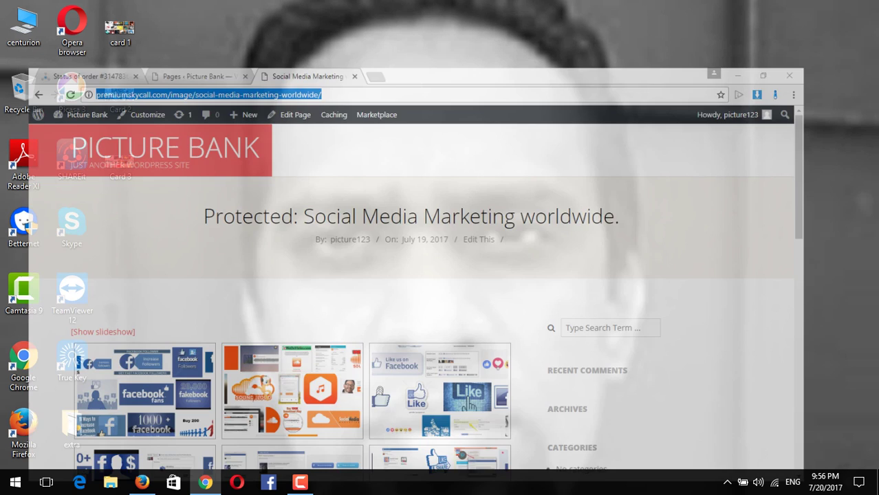
click(804, 9)
click(142, 482)
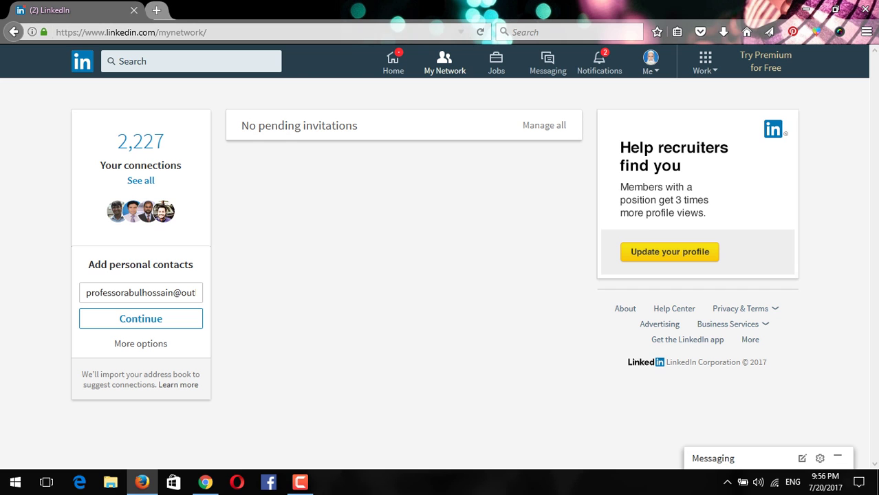
click(156, 10)
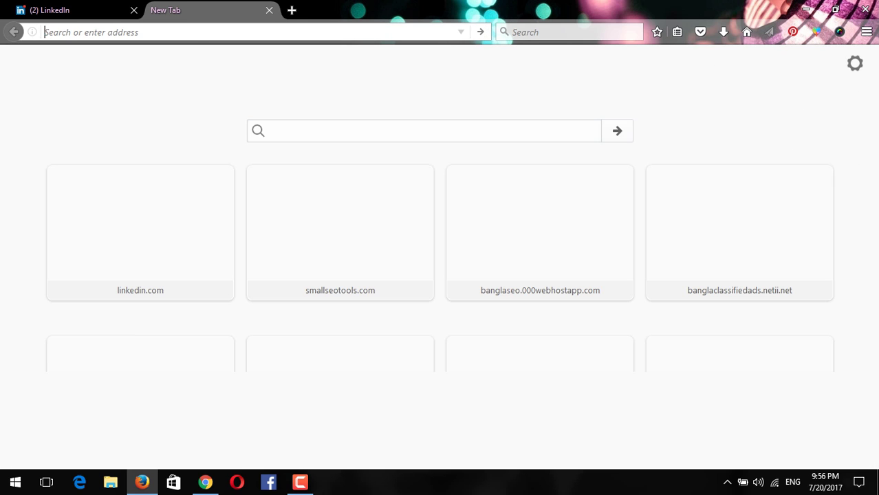
key(ctrl+v)
key(Return)
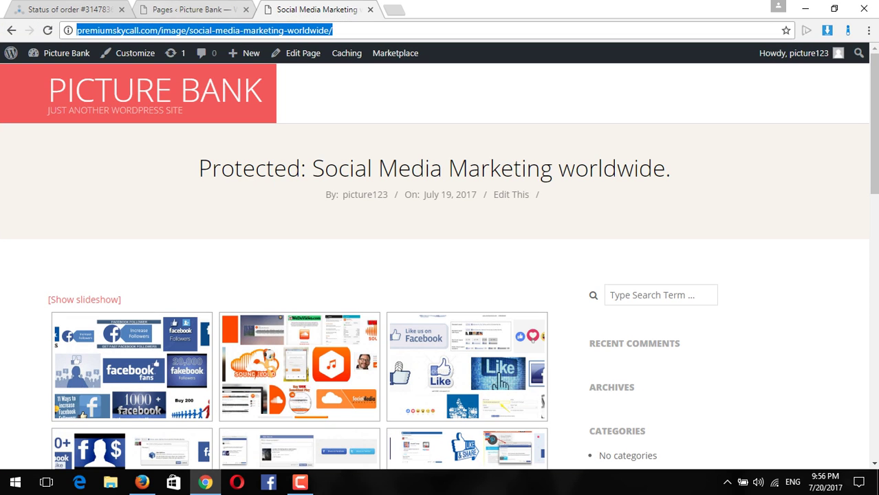
key(ctrl+1)
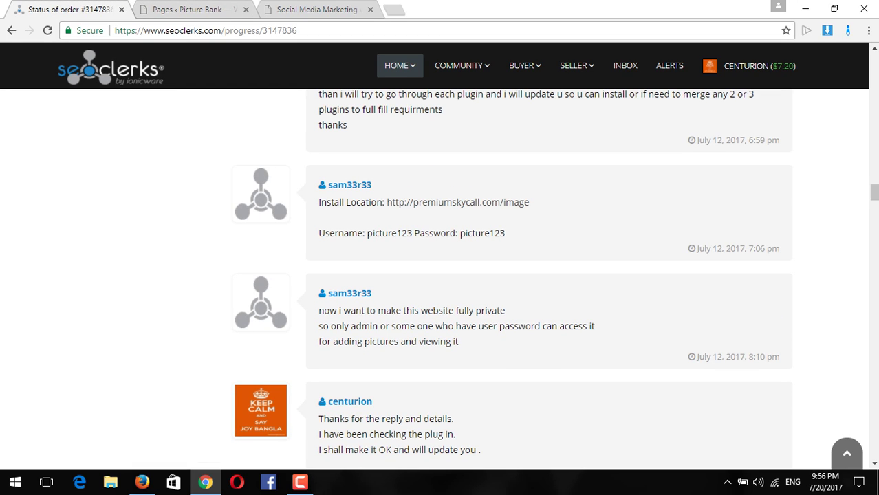
drag(367, 233, 505, 233)
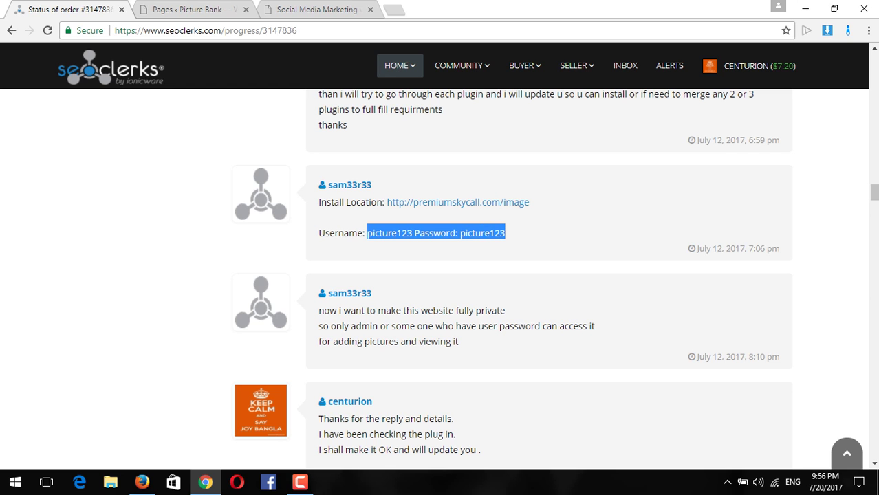
Log into the Picture Bank site in Firefox with the site username and password, ticking Remember Me and saving the login
click(141, 482)
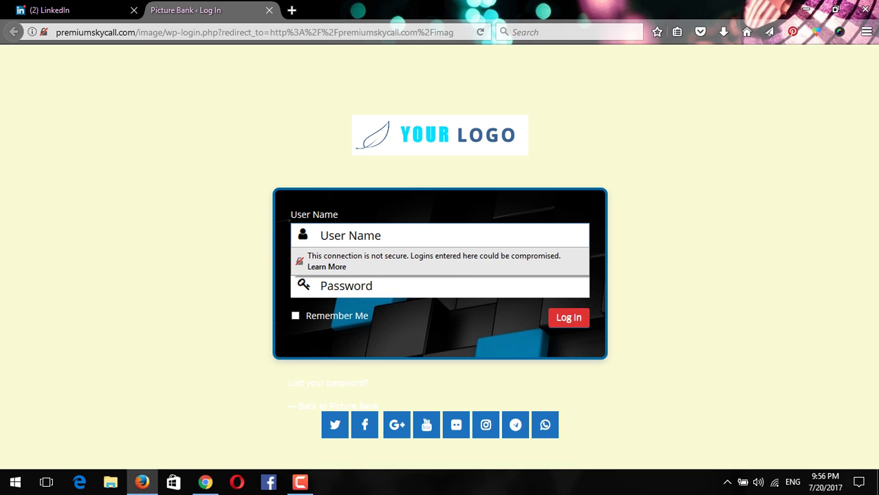
text(pictu)
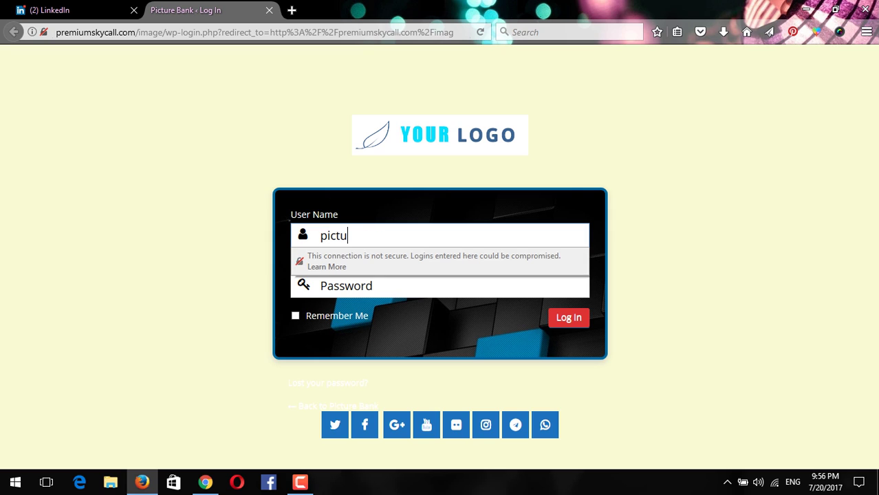
text(re123)
key(Tab)
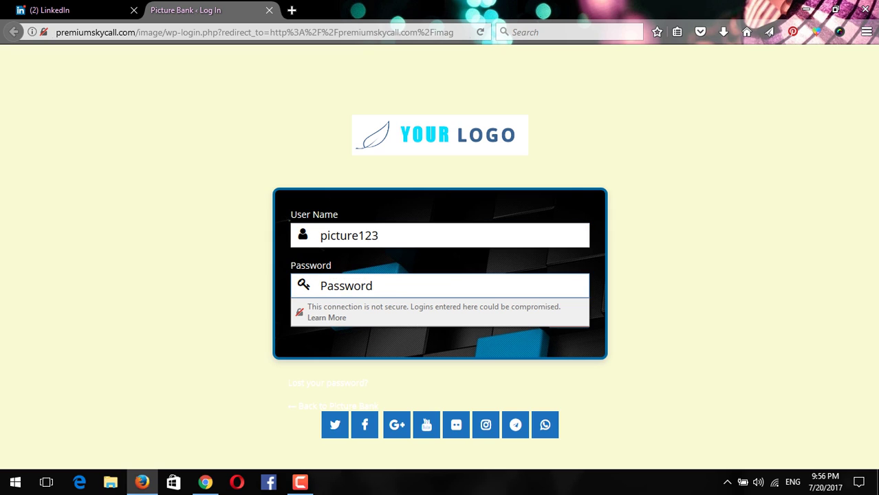
text(**********)
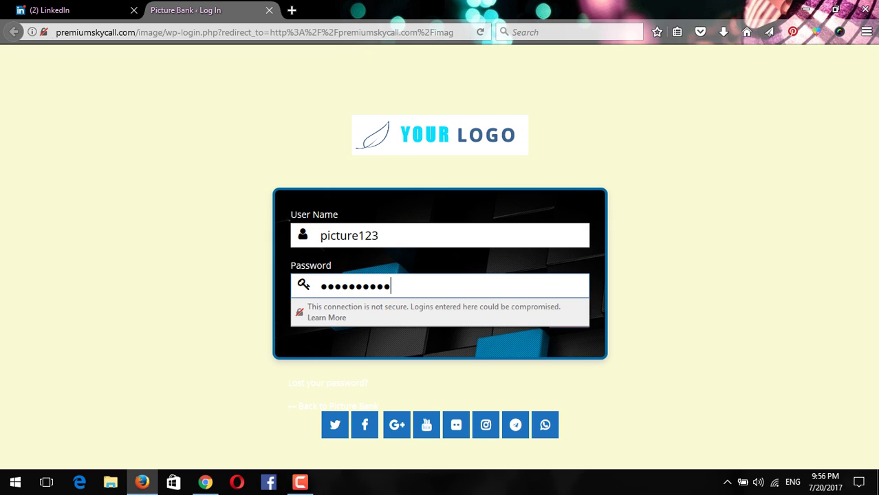
key(Tab)
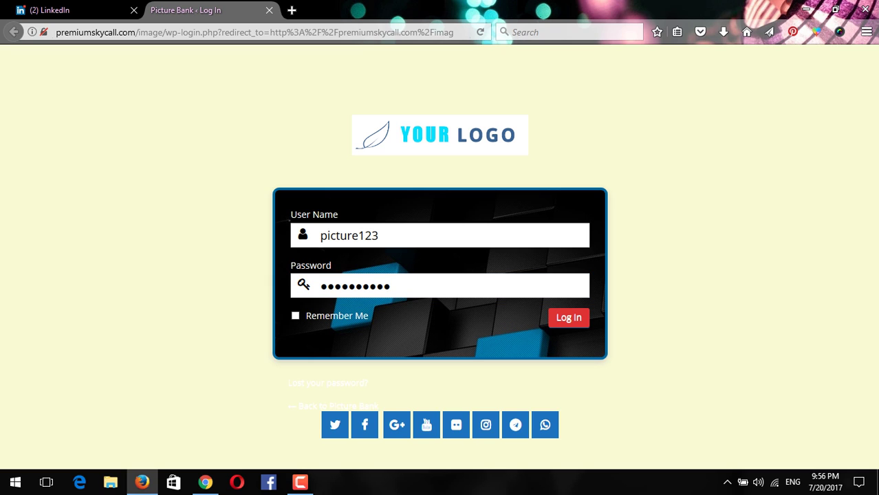
key(space)
key(Tab)
key(Return)
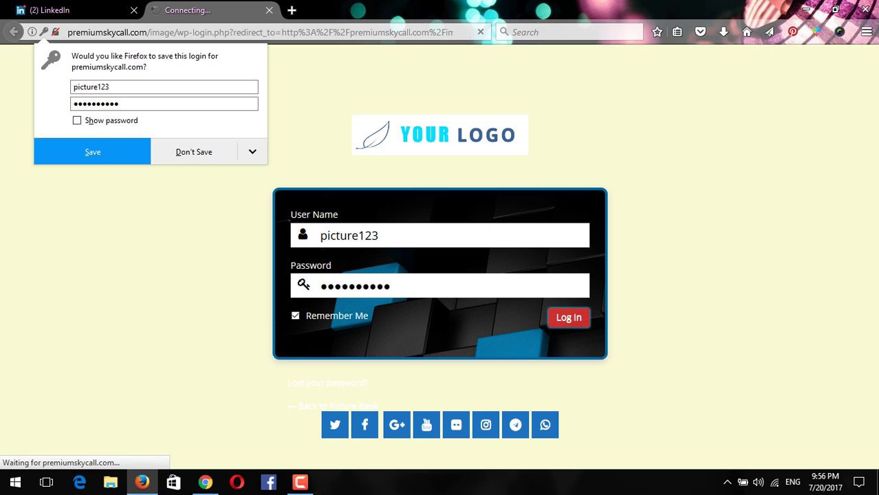
key(Return)
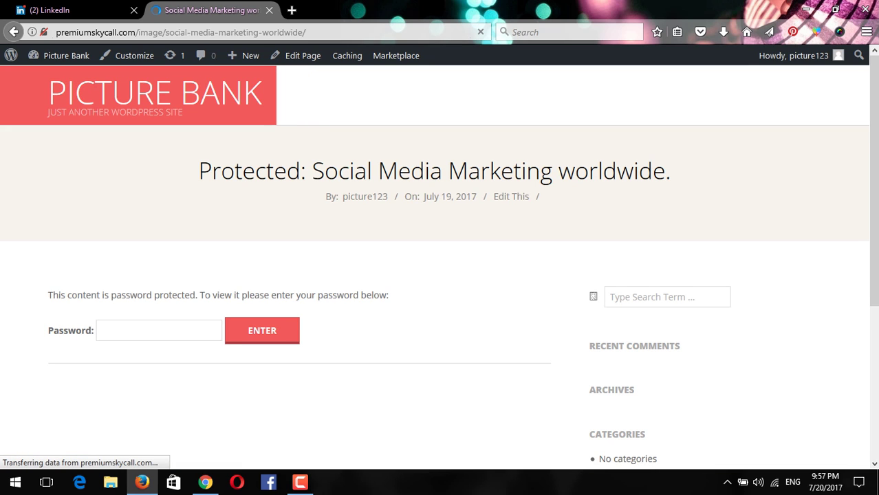
Unlock the protected Social Media Marketing page in Firefox by entering its password
click(158, 330)
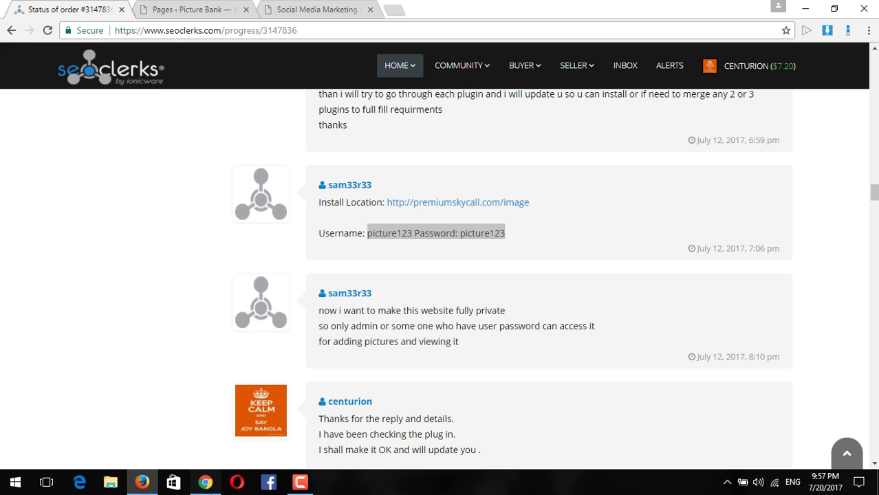
click(205, 482)
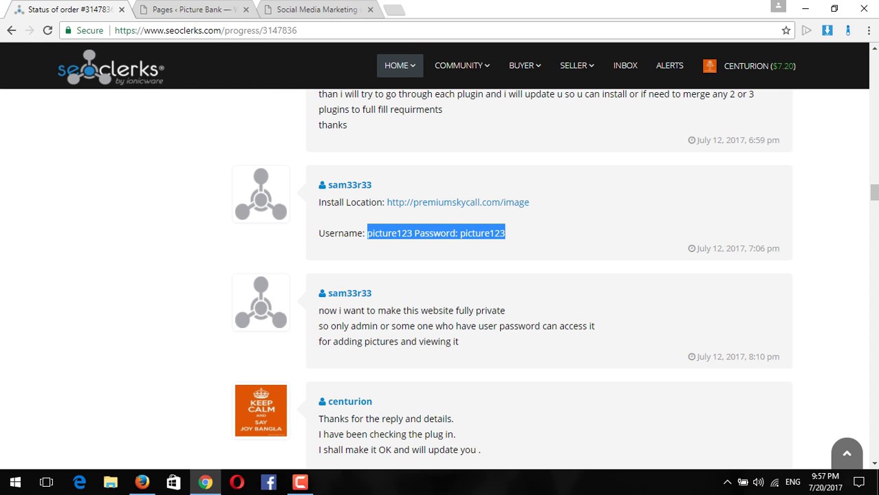
click(316, 9)
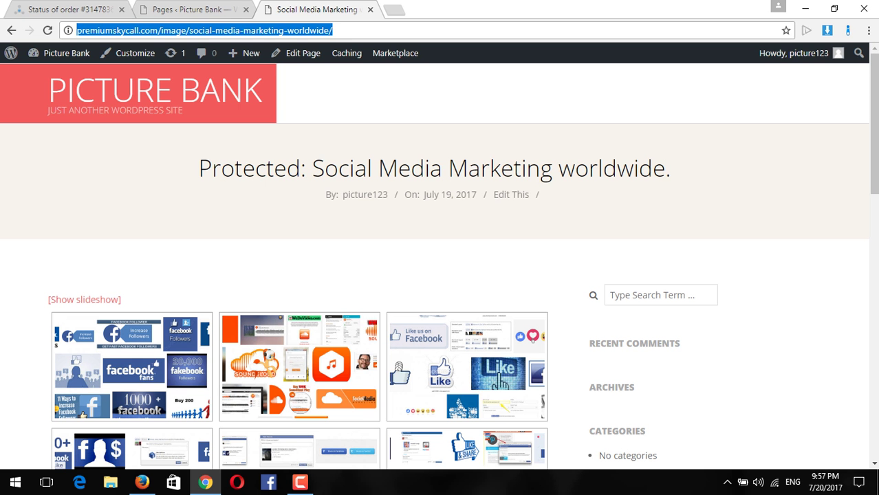
scroll(464, 266, down, 10)
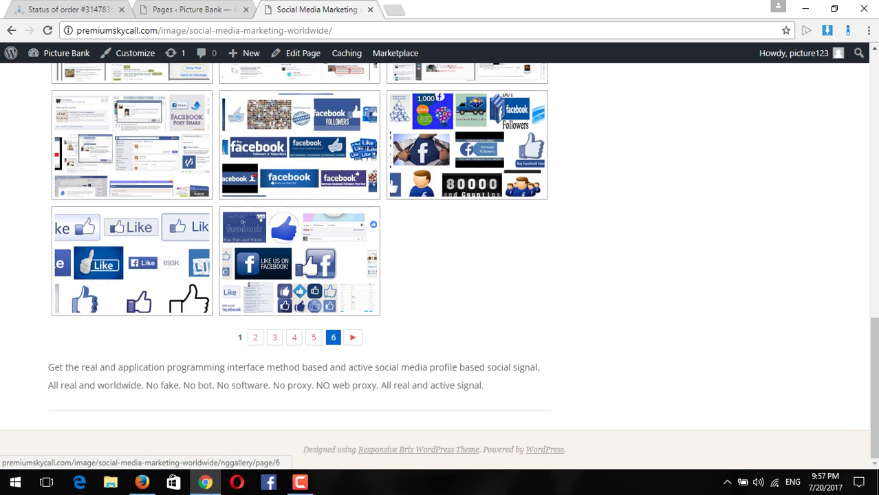
click(142, 482)
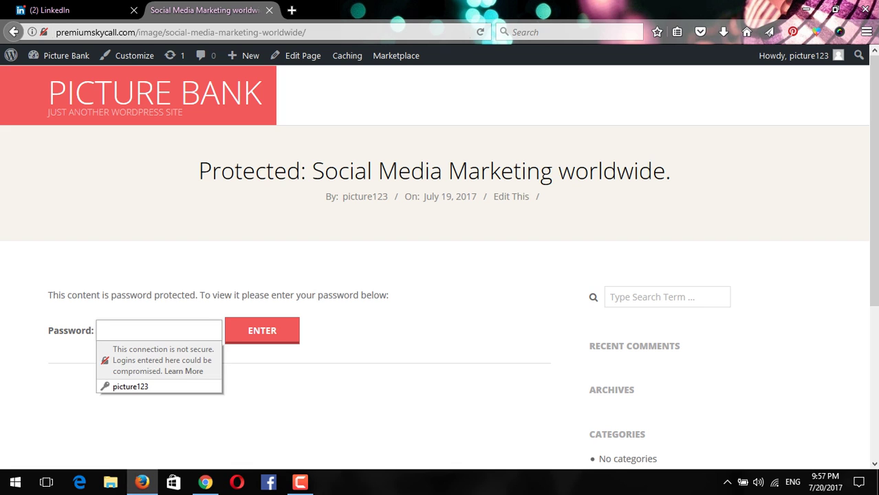
text(•••••••••)
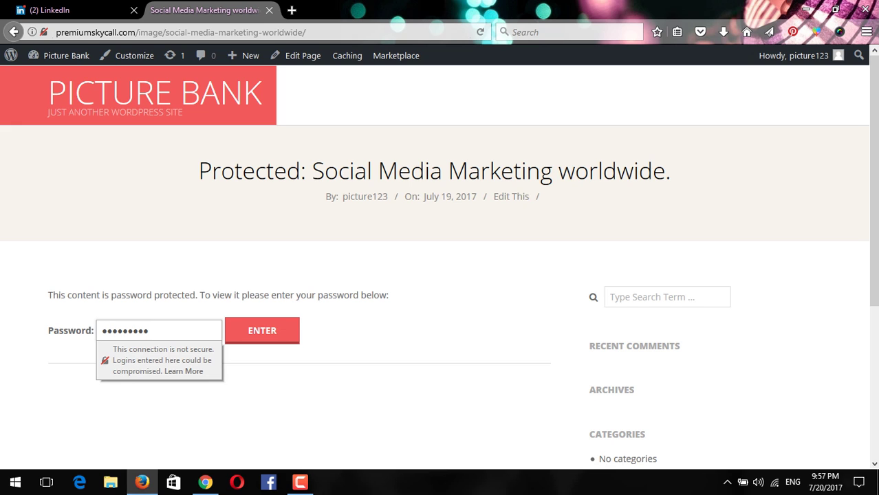
key(Return)
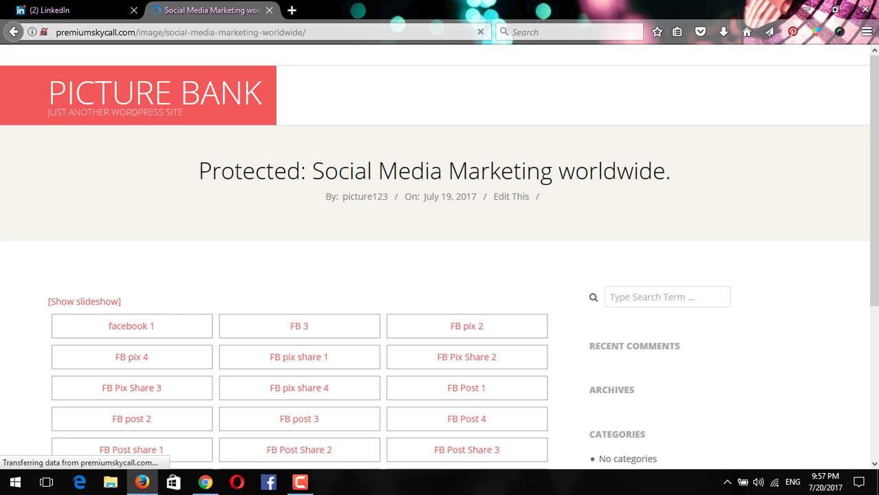
Check the unlocked gallery, then close Chrome's Social Media Marketing tab
scroll(439, 257, down, 3)
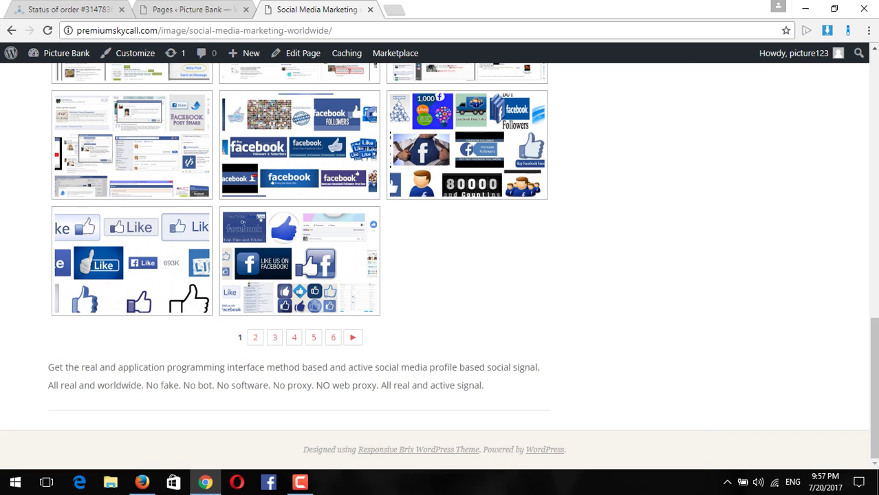
click(806, 9)
click(370, 10)
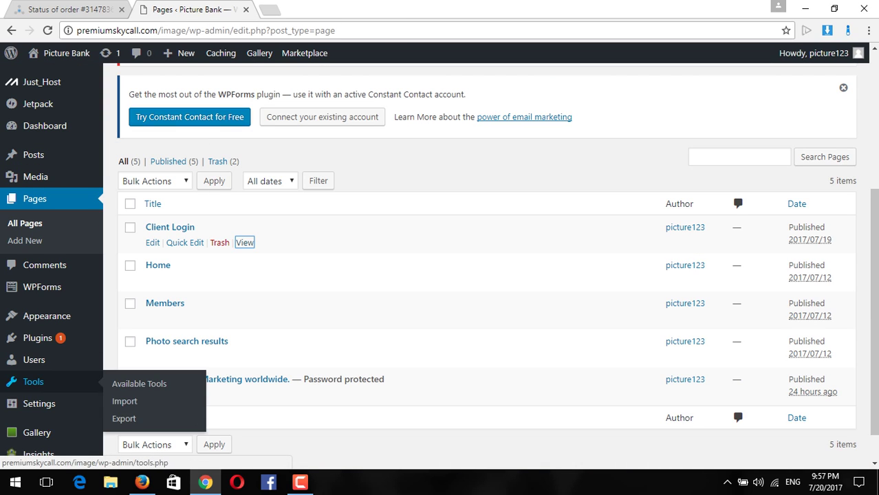
On Gallery > Add Gallery / Images, create a new gallery titled 'Eric' and choose Add Files
mouse_move(36, 432)
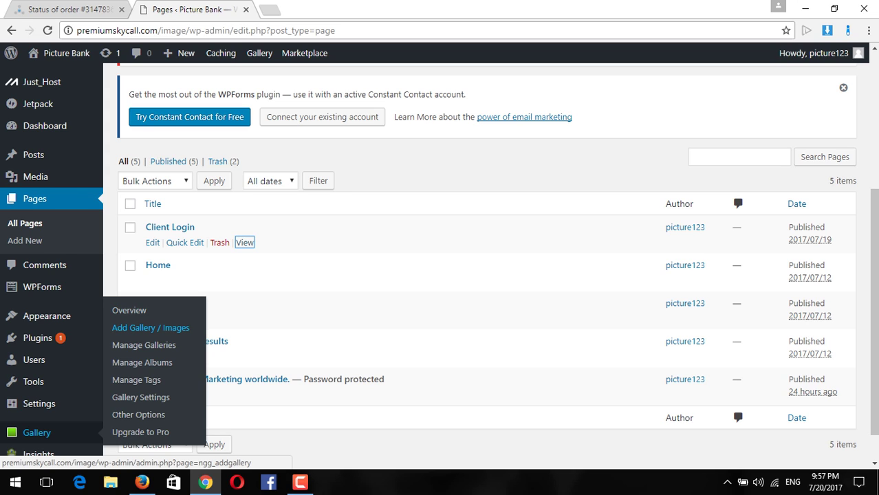
click(150, 327)
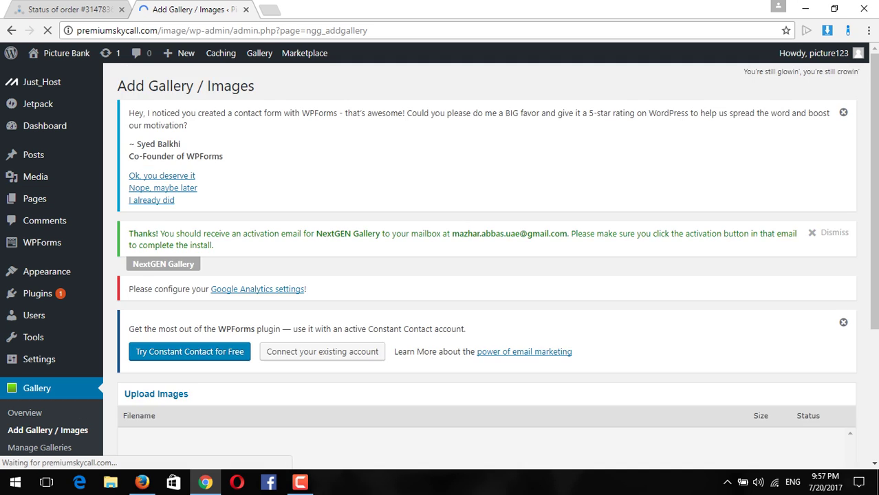
scroll(486, 261, down, 3)
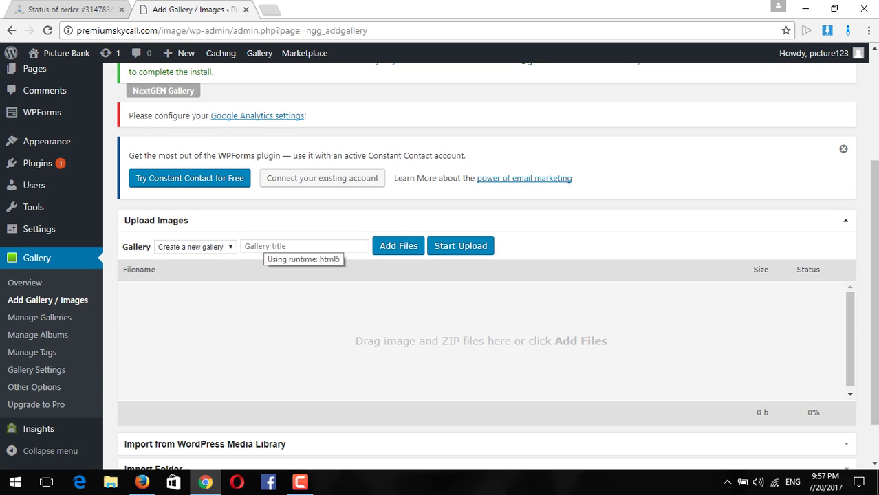
click(267, 246)
click(195, 246)
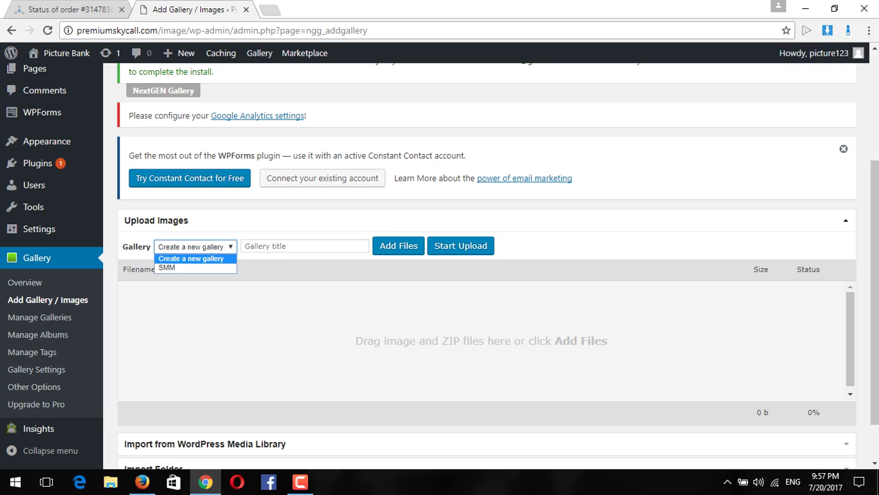
key(Escape)
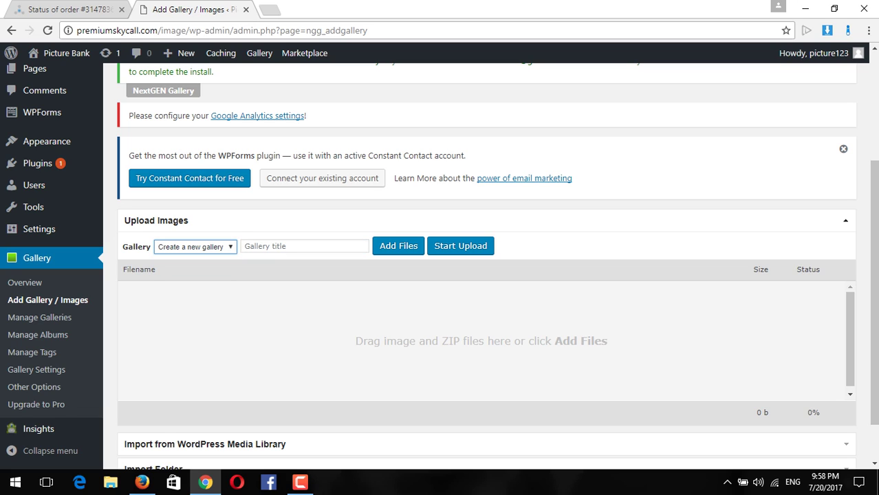
click(267, 246)
text(Eric)
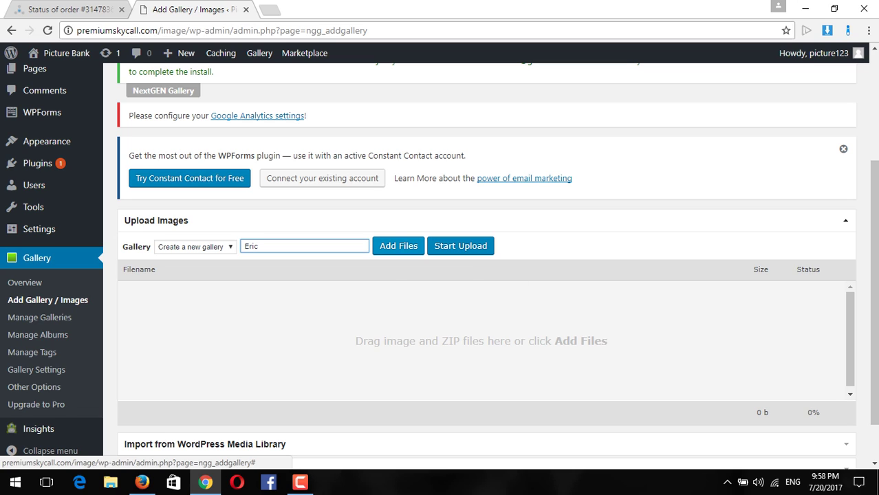
click(398, 246)
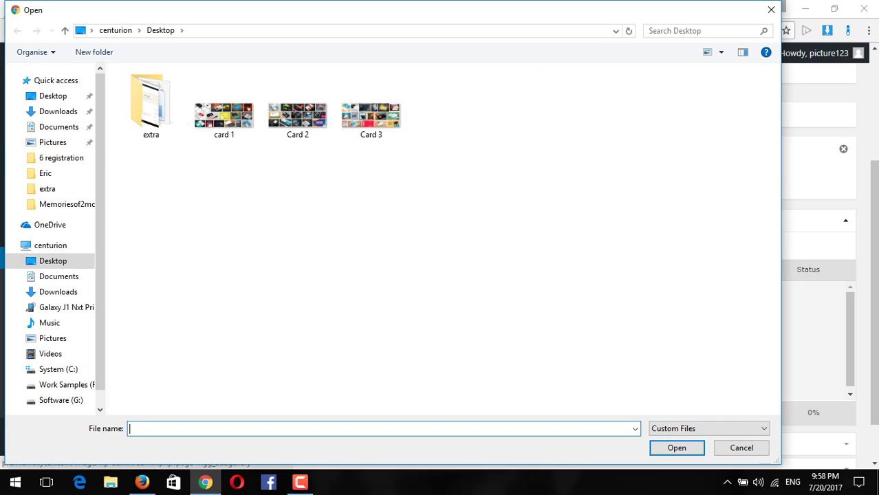
Open the Desktop's extra\Eric folder and select its first nine screenshot images
double_click(149, 103)
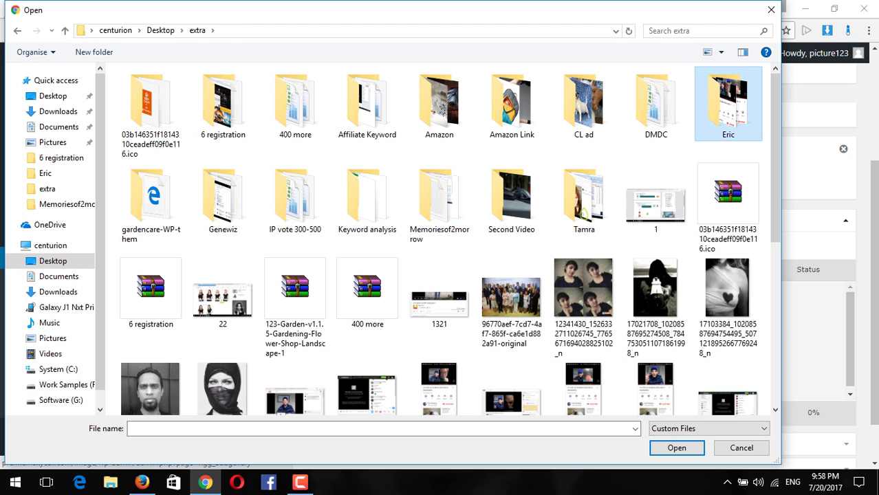
double_click(728, 103)
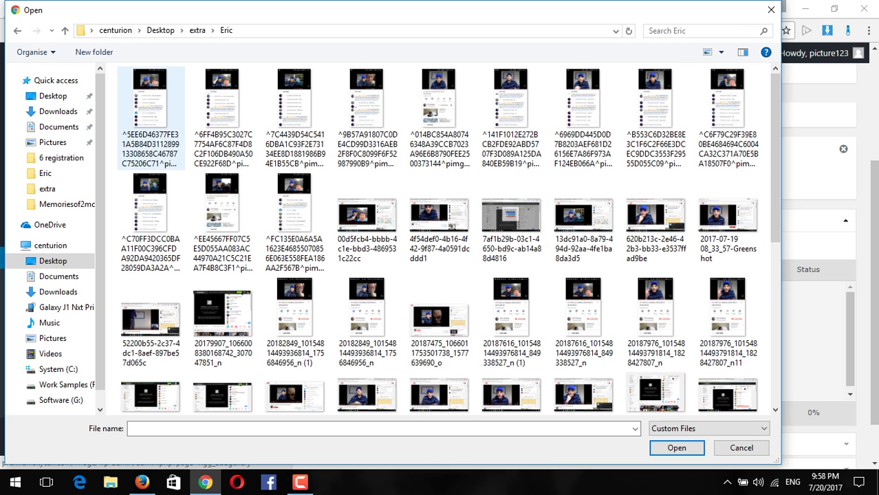
click(149, 103)
ctrl+click(222, 103)
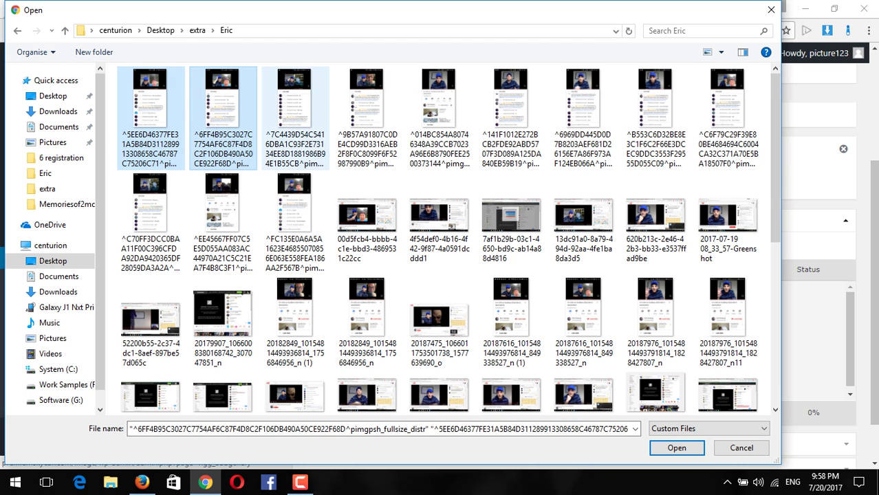
ctrl+click(294, 103)
key(shift+Right)
key(shift+Right)
key(shift+Right)
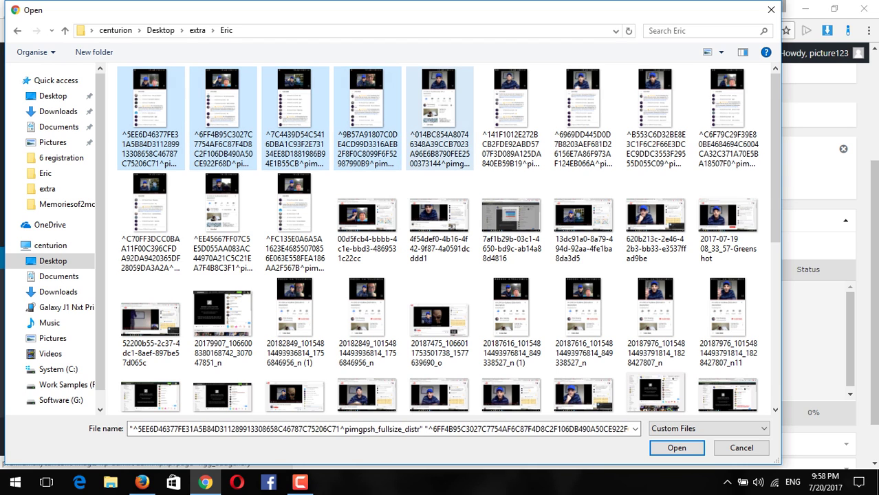
key(shift+Right)
key(shift+Right)
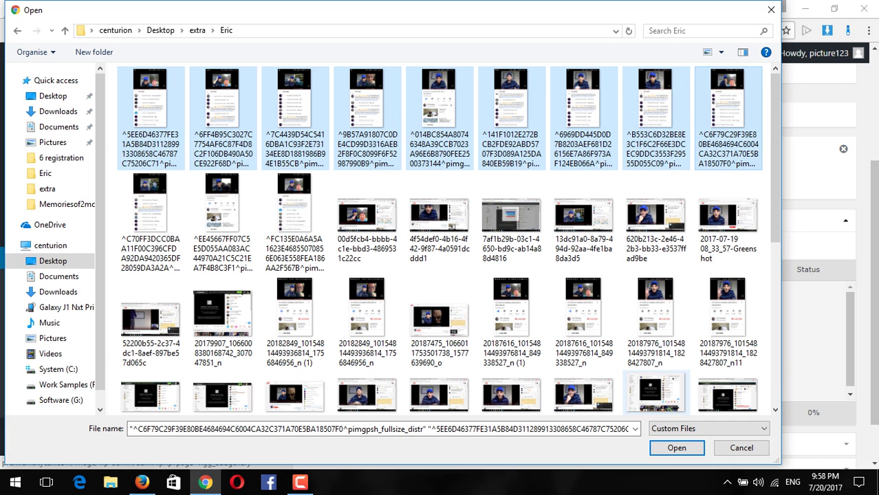
Queue the nine chosen images and upload them, 639 kb in total, into the Eric gallery
click(676, 447)
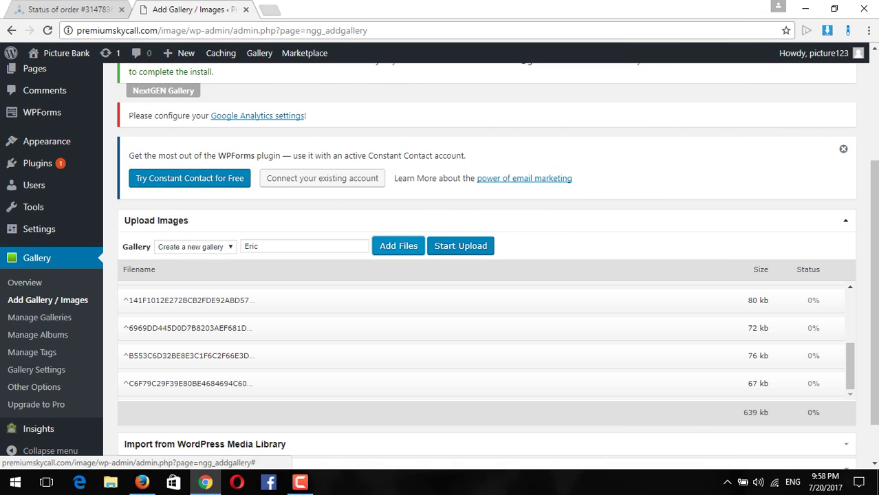
scroll(486, 275, down, 2)
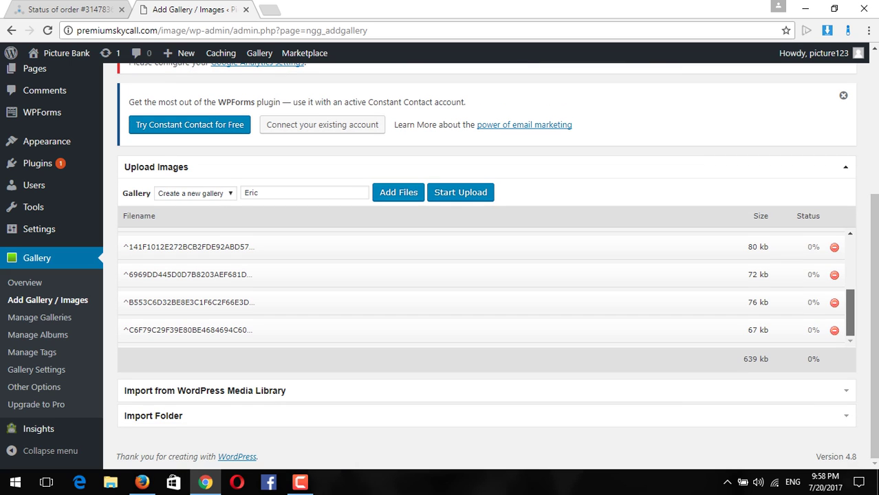
scroll(481, 289, up, 3)
scroll(481, 289, down, 3)
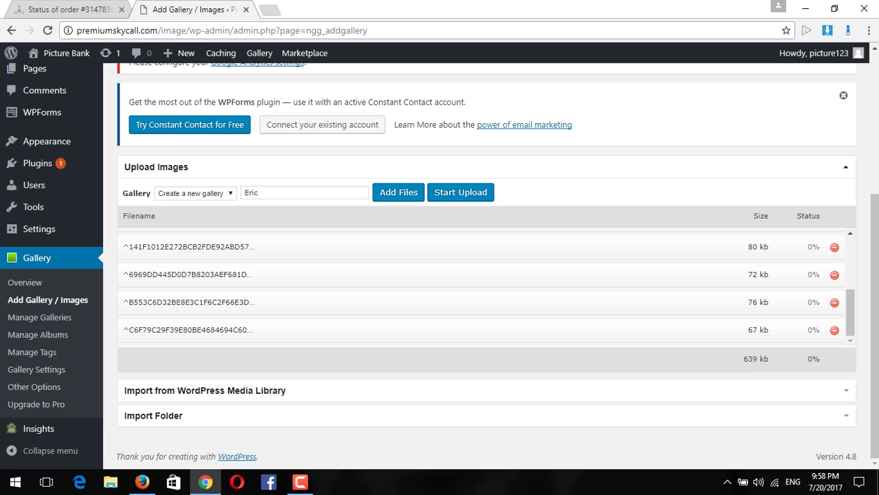
click(460, 192)
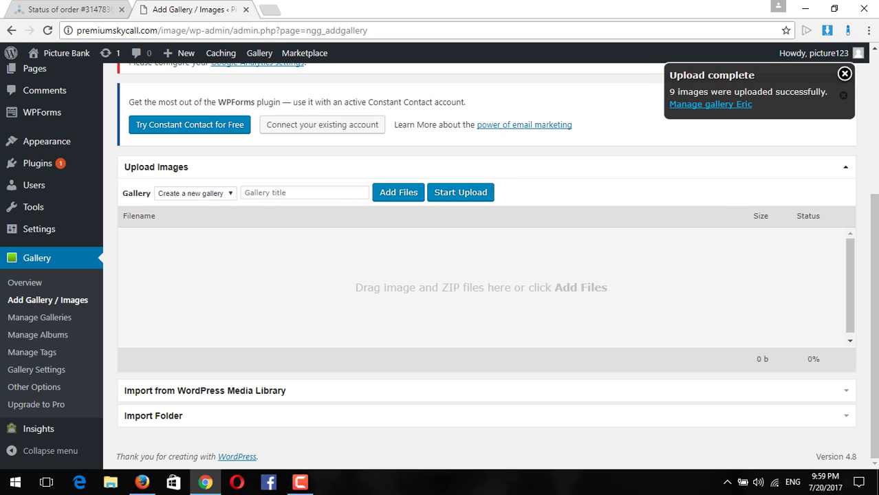
Open the Eric gallery's settings in Manage Galleries and review its page-link options
click(710, 103)
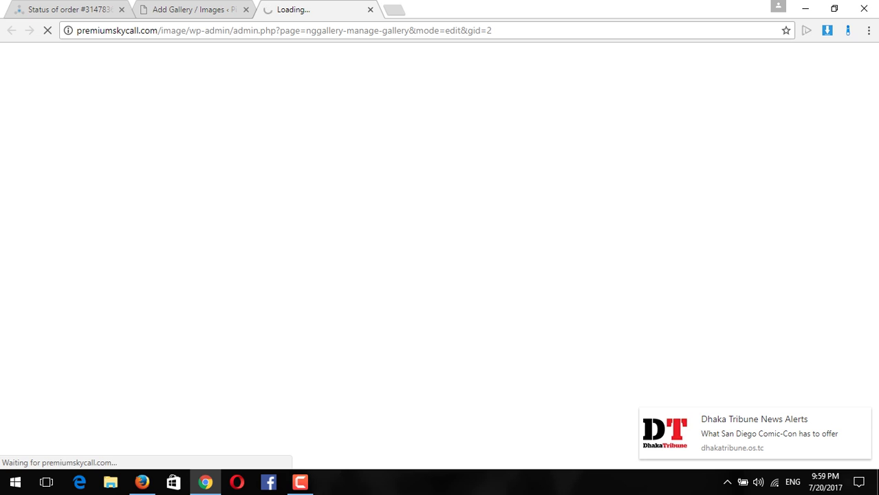
key(ctrl+shift+Tab)
key(ctrl+Tab)
key(ctrl+shift+Tab)
key(ctrl+Tab)
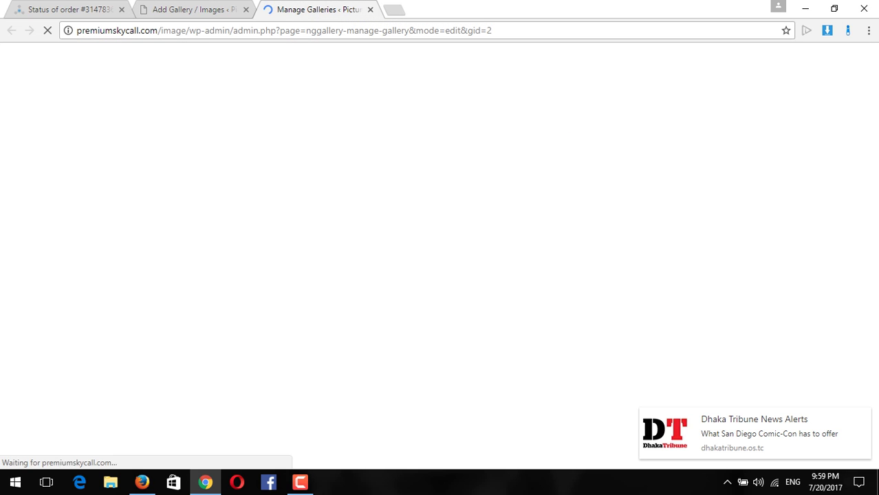
key(ctrl+shift+Tab)
key(ctrl+Tab)
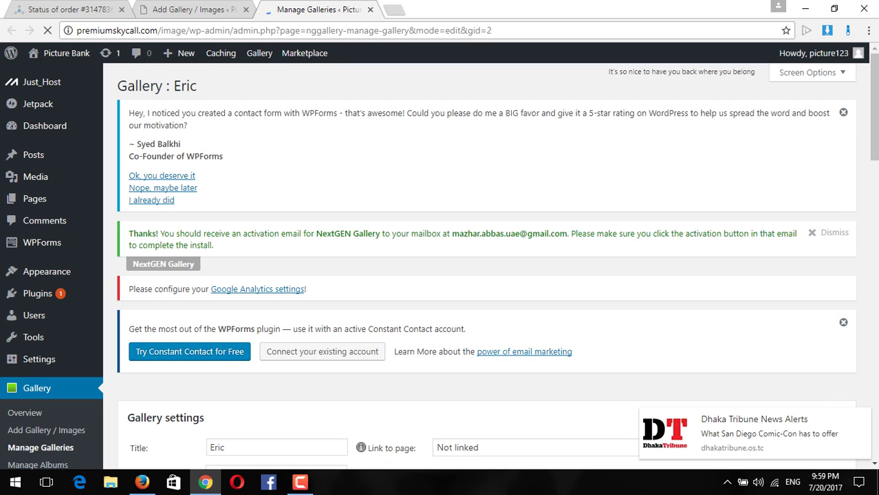
scroll(482, 275, down, 3)
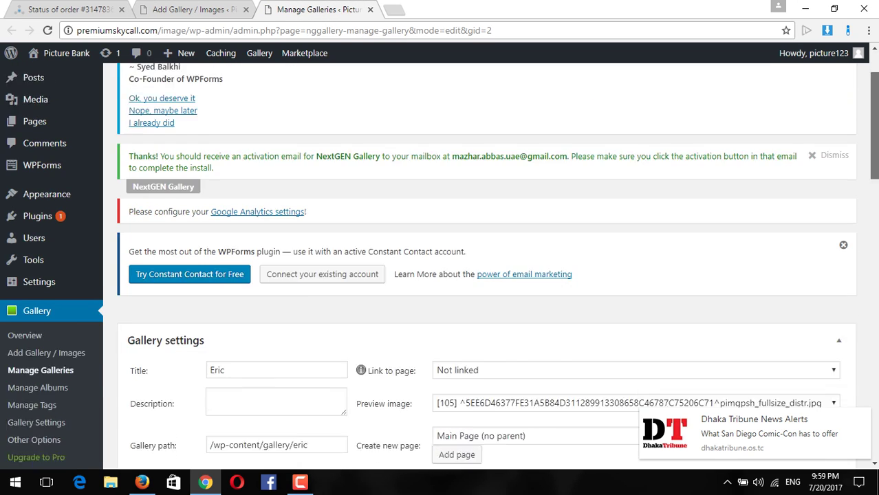
scroll(481, 275, down, 2)
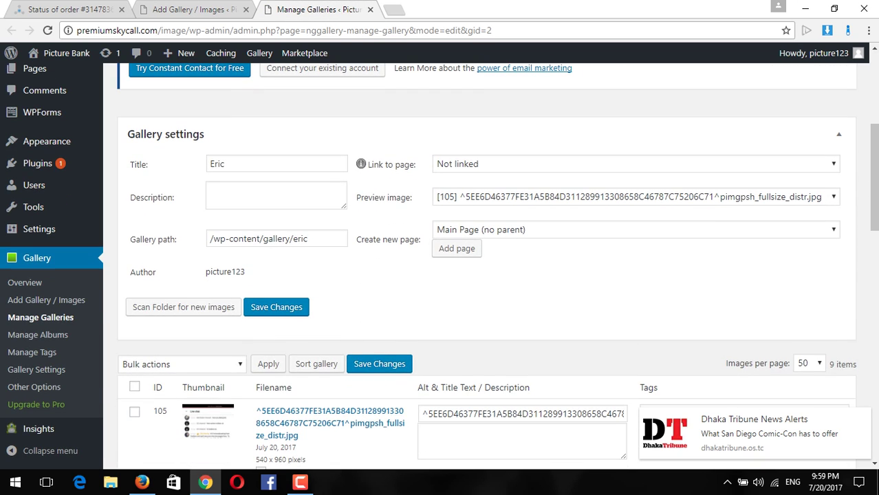
click(632, 163)
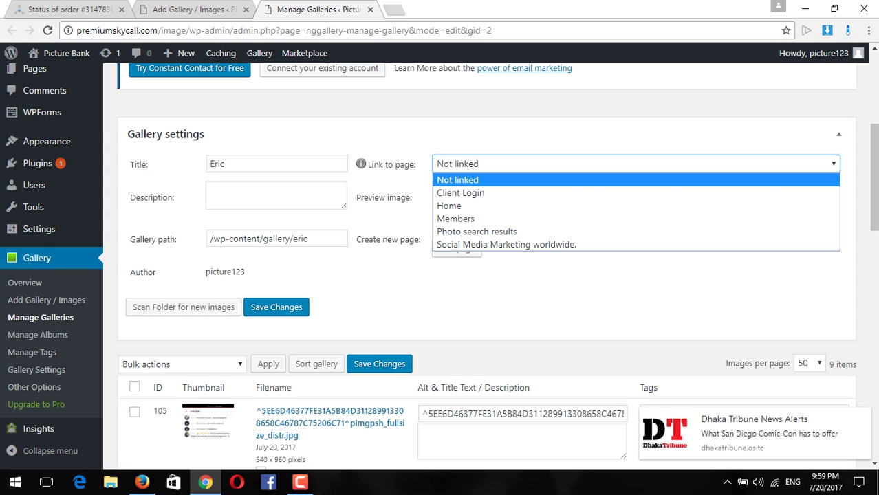
Set the description to 'Live streaming of eric', keep Main Page (no parent), and save
click(275, 194)
text(Liv)
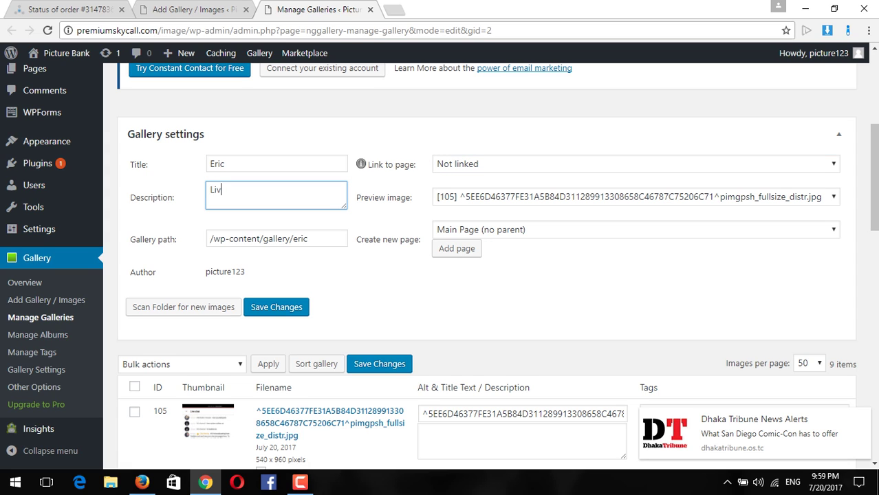
text(e streaming of eric)
key(BackSpace)
key(BackSpace)
text(ic)
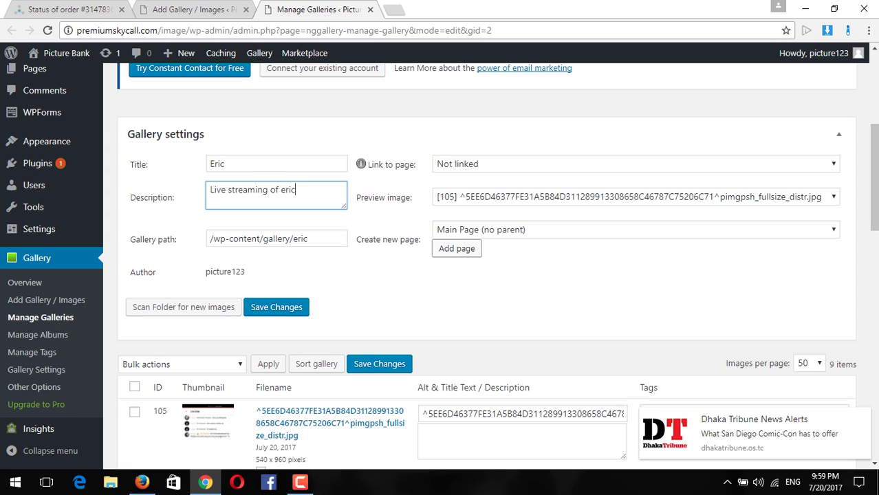
click(481, 230)
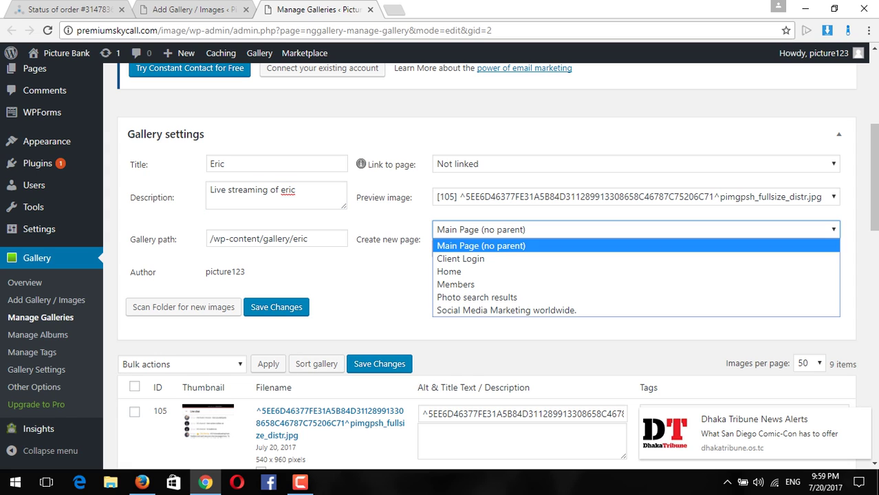
key(Down)
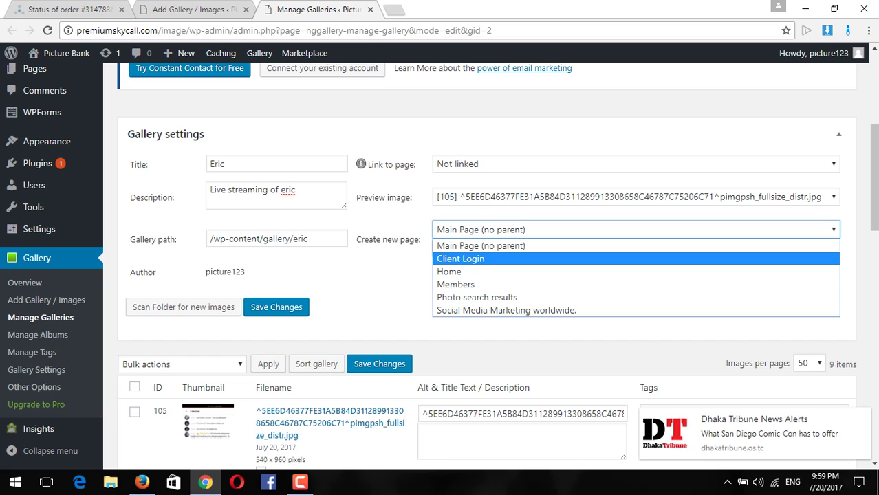
key(Up)
key(Return)
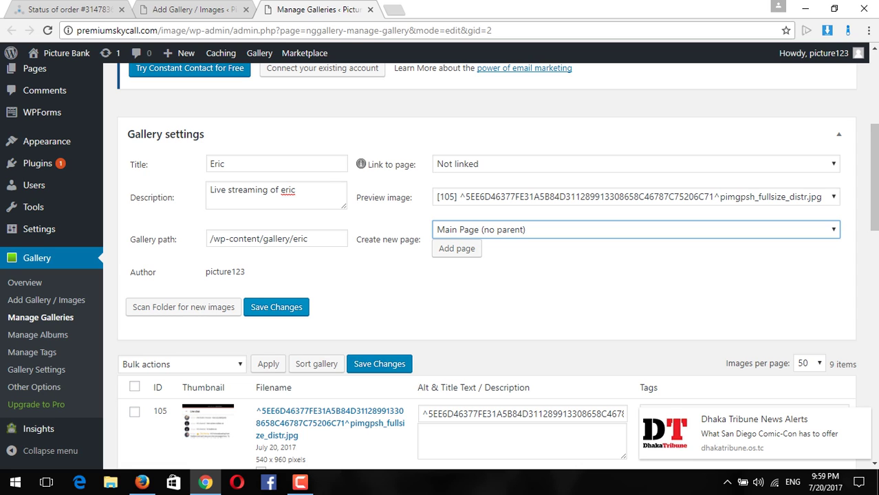
click(275, 306)
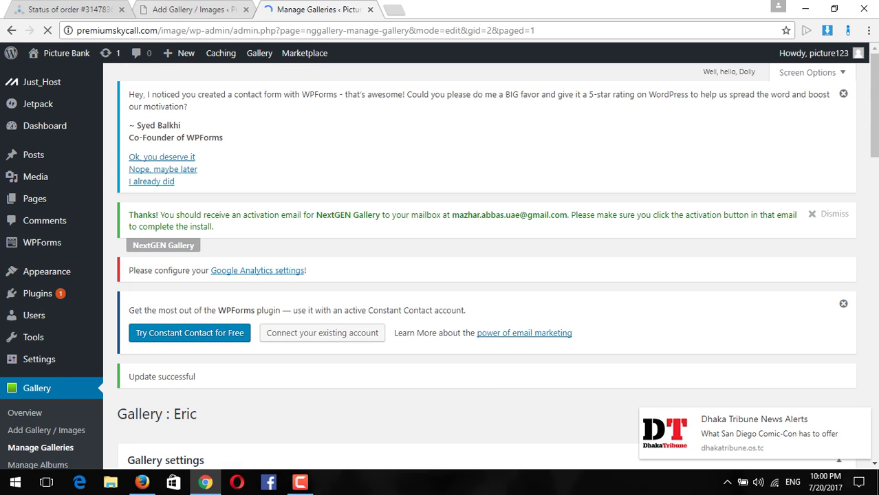
Start a new page titled 'Eric' via Pages > Add New, moving into the empty body
key(ctrl+shift+Tab)
key(ctrl+Tab)
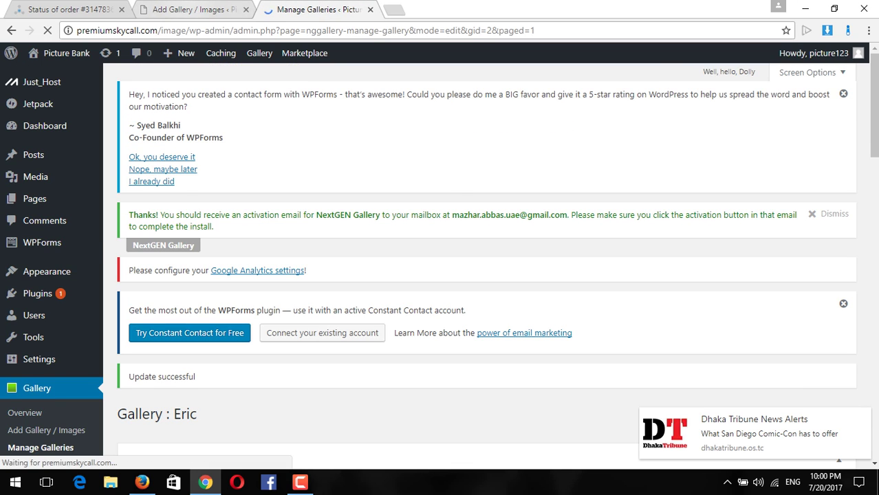
key(ctrl+shift+Tab)
key(ctrl+Tab)
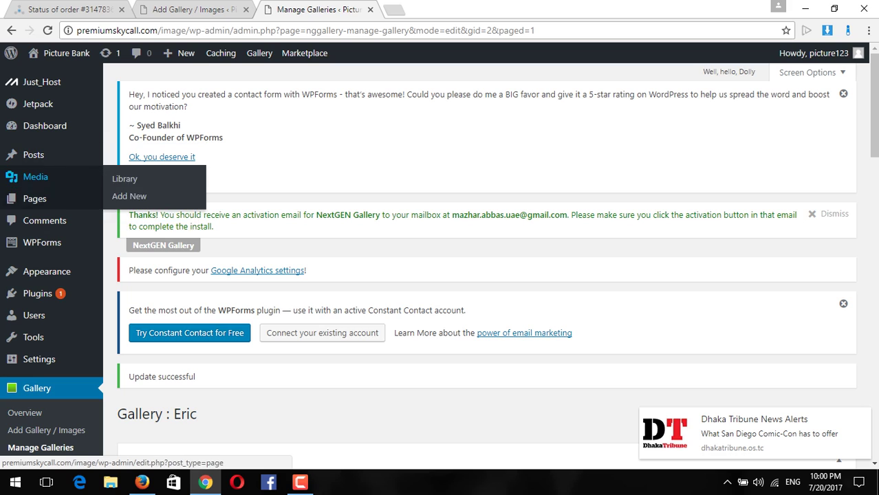
mouse_move(34, 198)
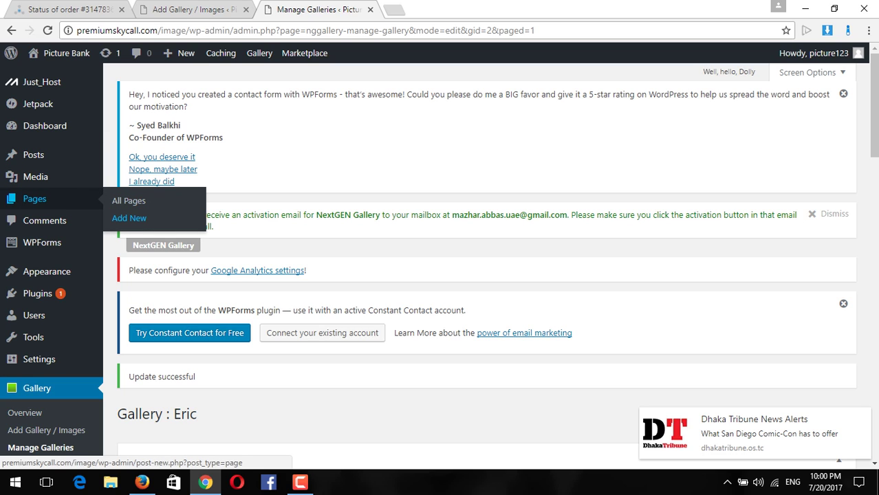
click(129, 218)
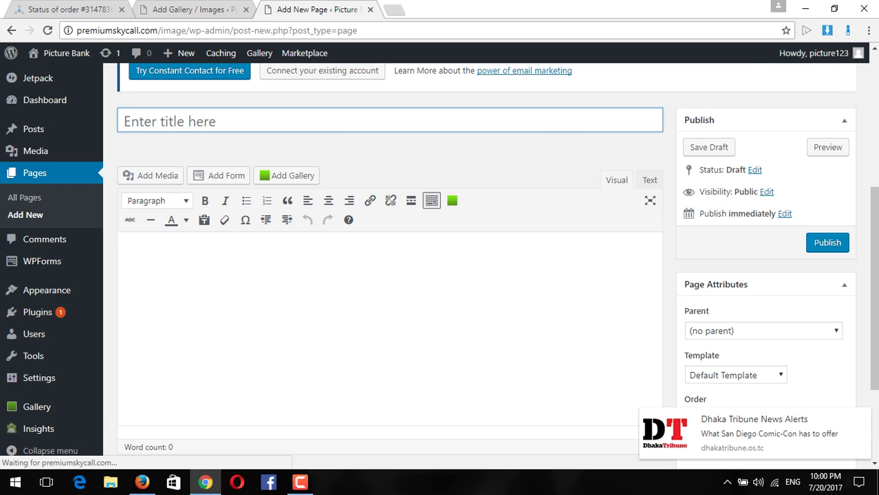
text(Eric)
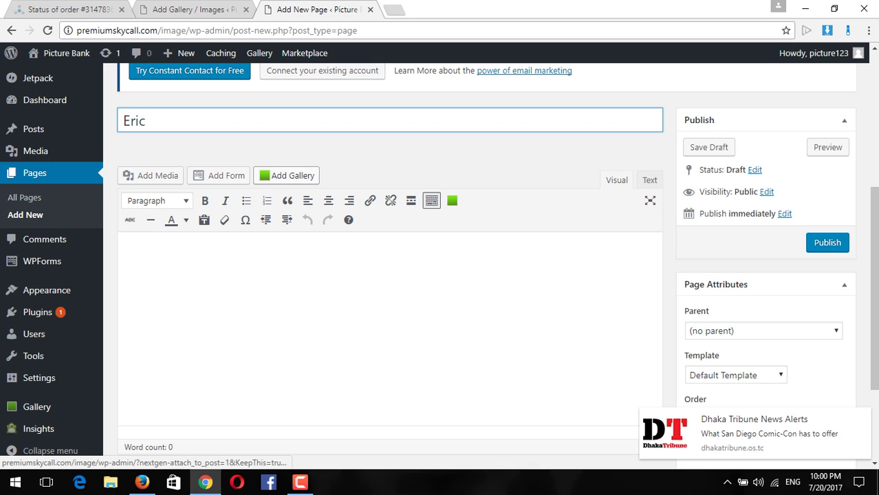
key(Tab)
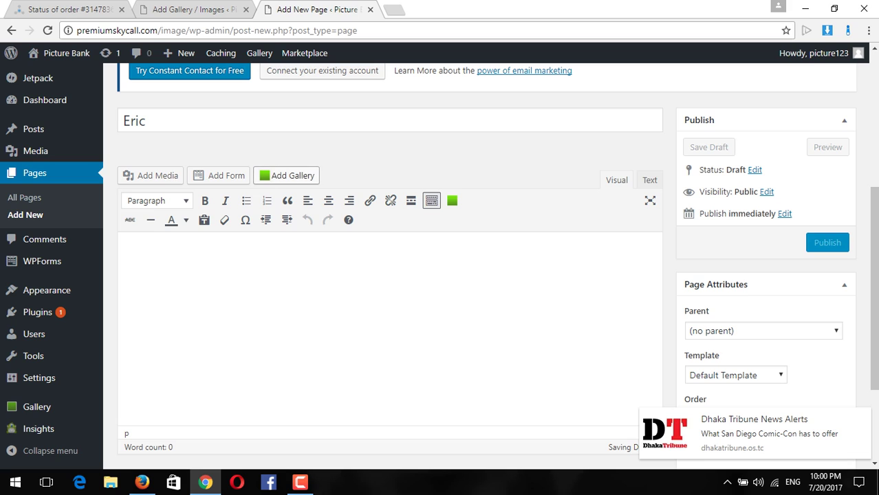
Insert a NextGEN gallery into the Eric page, using Galleries as source and the Eric gallery
click(286, 175)
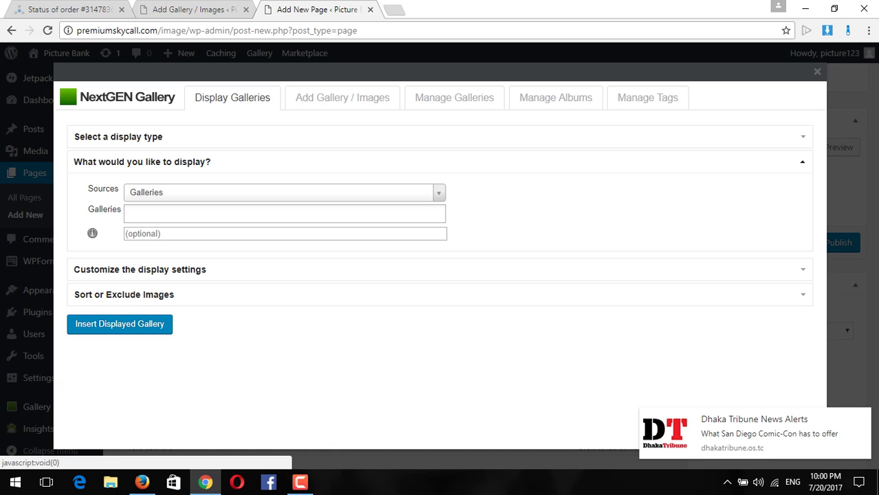
click(284, 192)
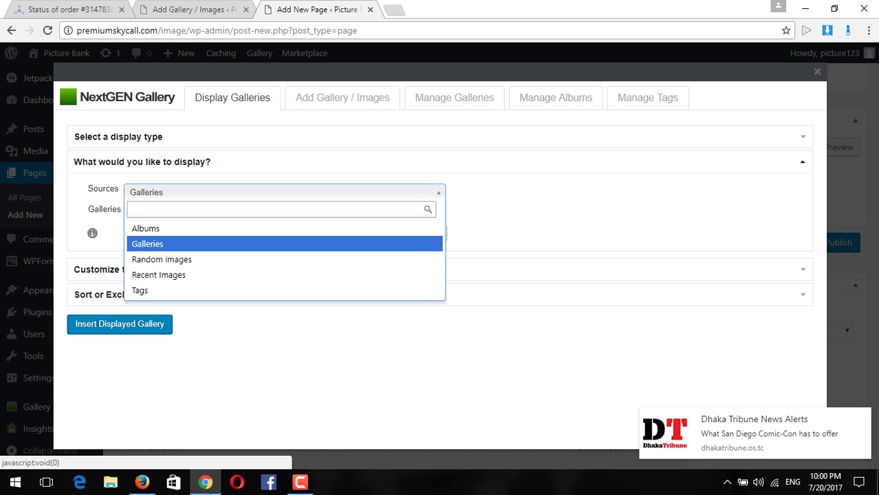
key(Escape)
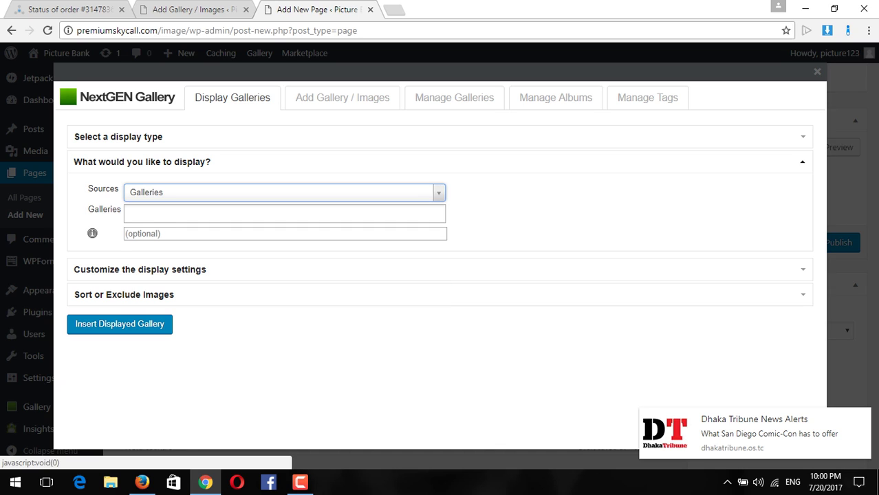
click(284, 214)
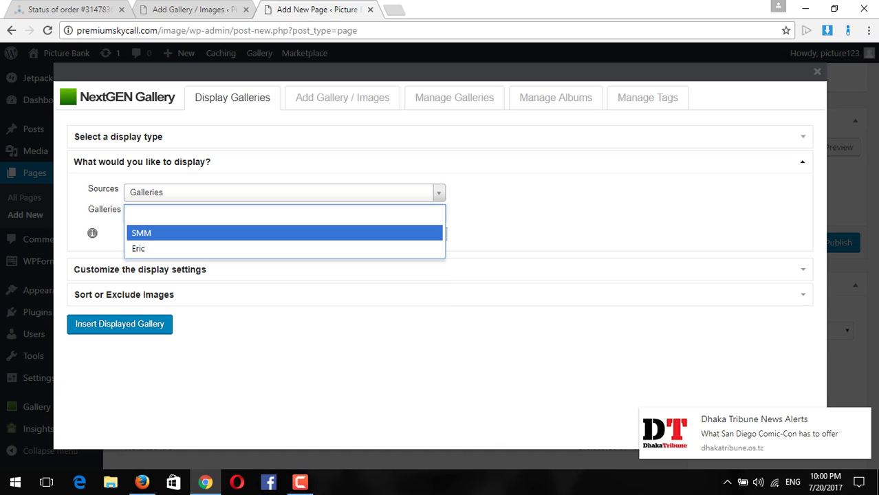
key(Return)
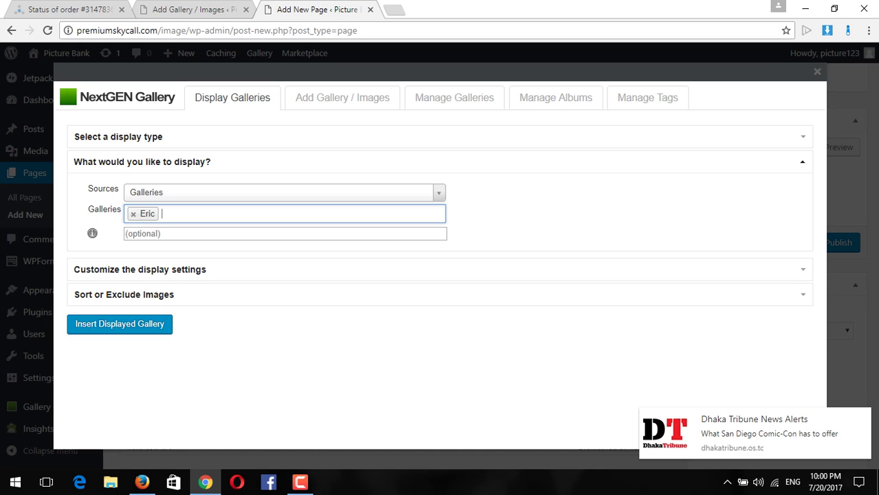
click(120, 324)
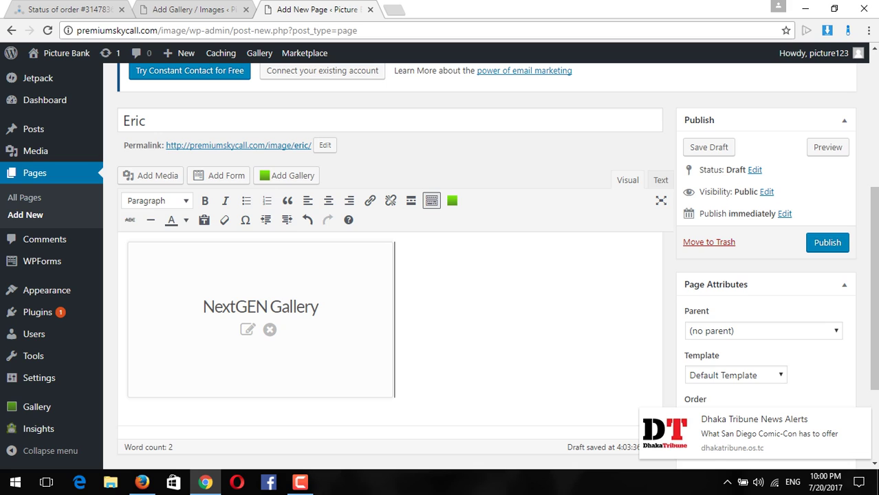
Add 'Eric Live Streaming.' below the gallery and publish the page as password protected
text(Eri)
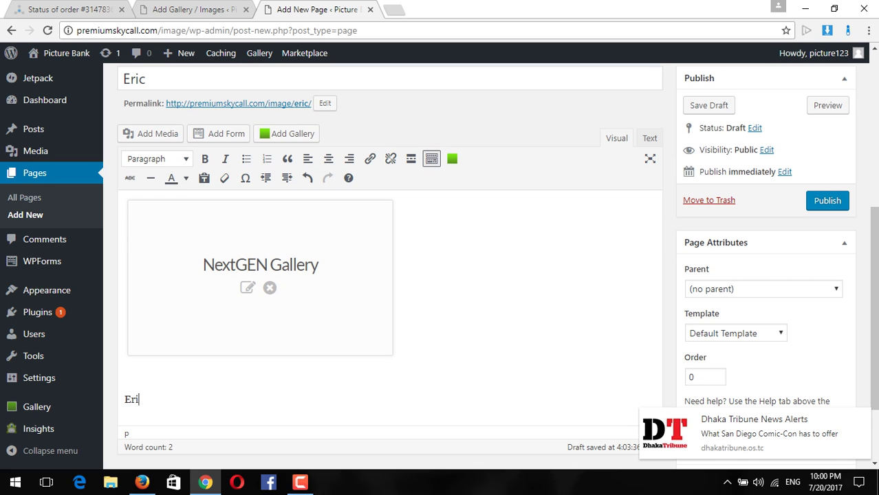
text(c Live Streaming.)
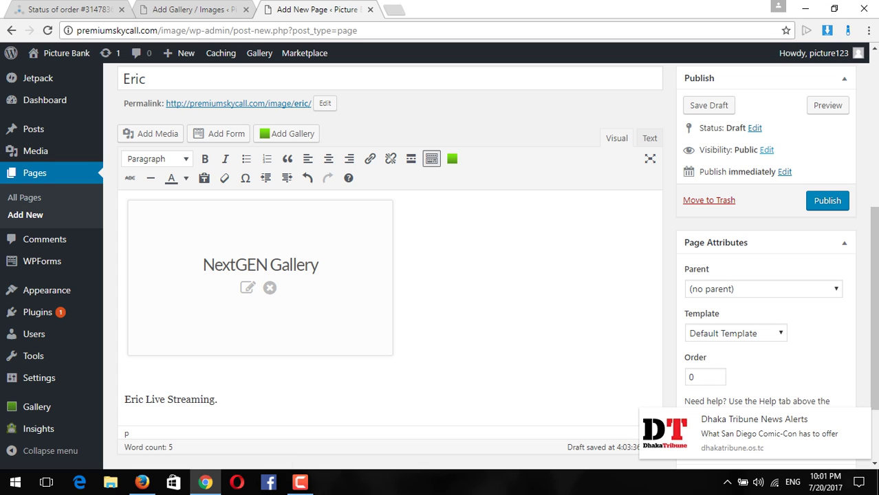
click(766, 149)
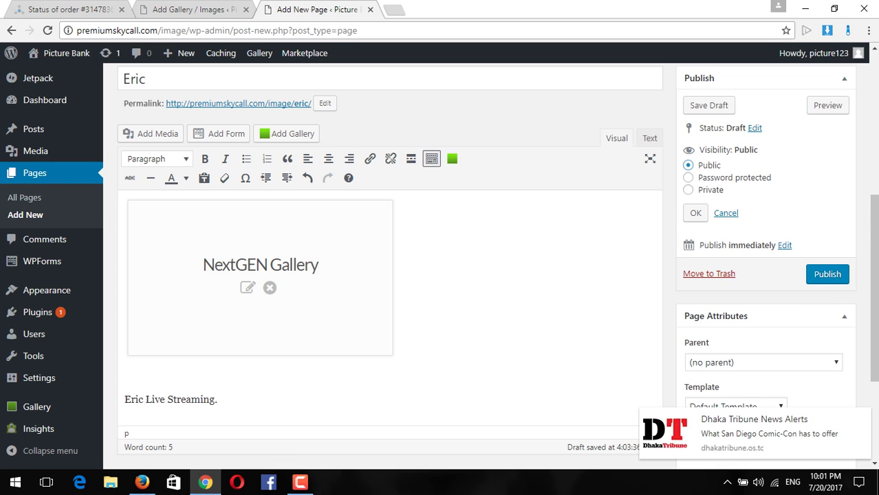
click(688, 177)
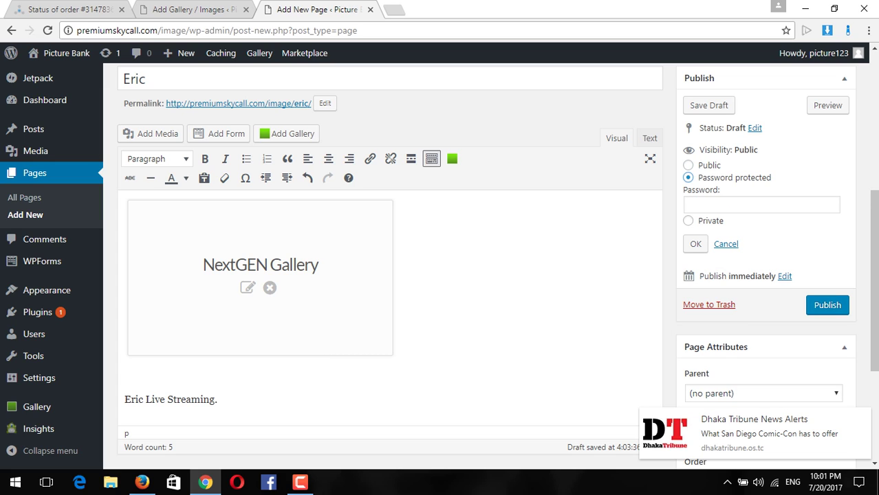
key(Tab)
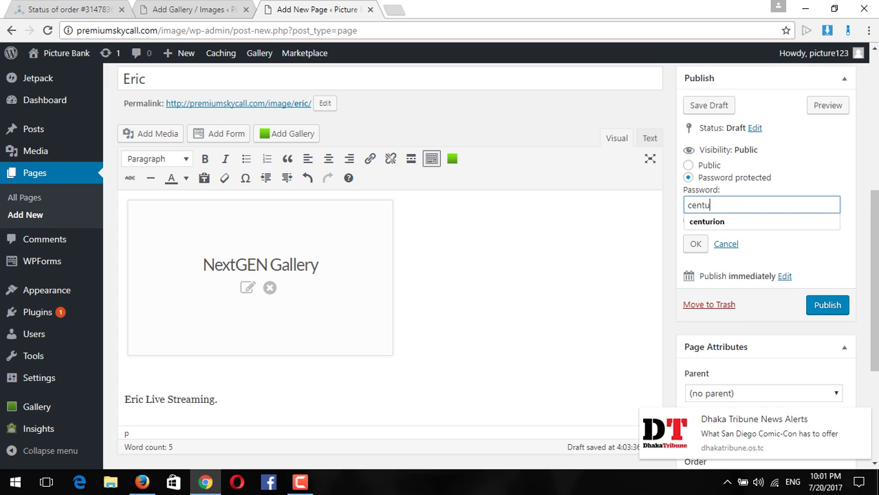
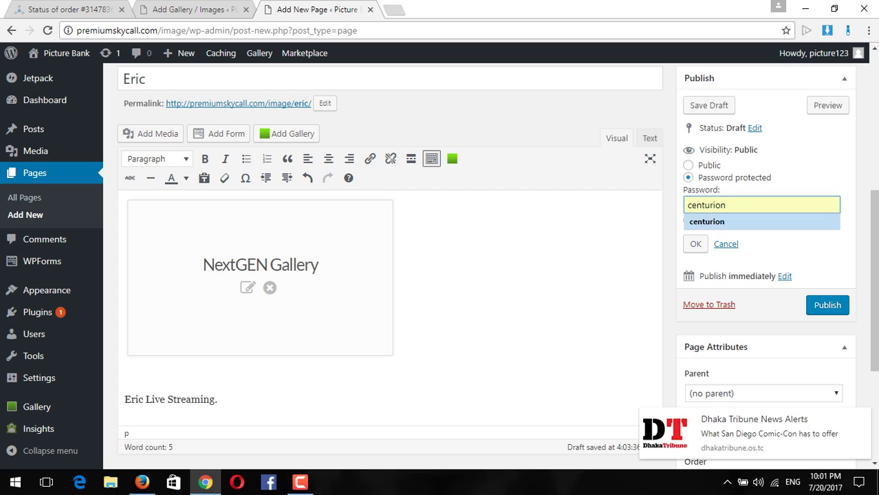
click(706, 221)
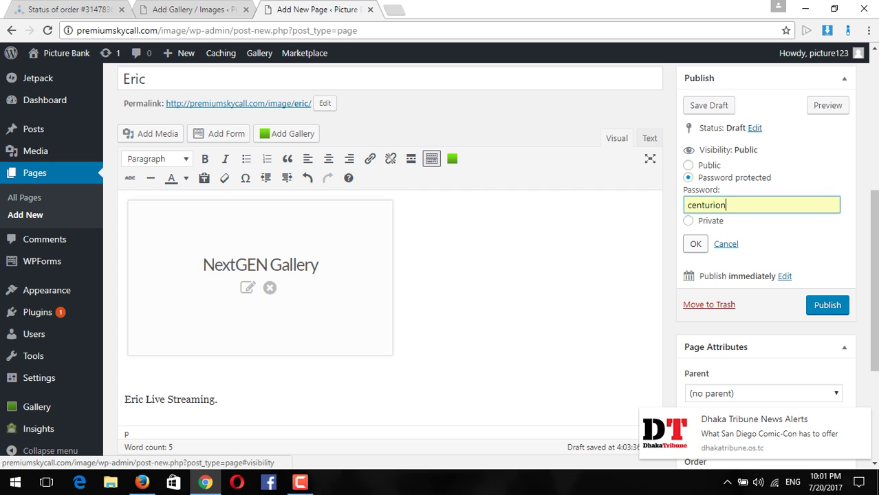
click(695, 244)
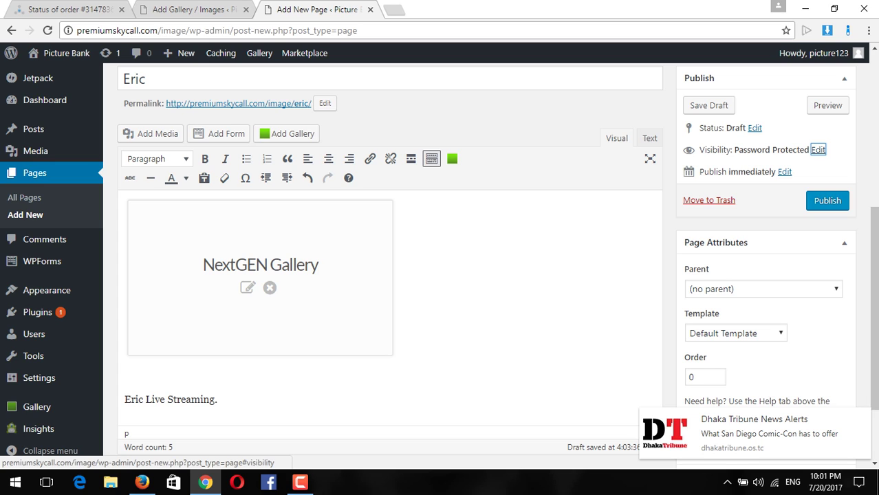
click(827, 200)
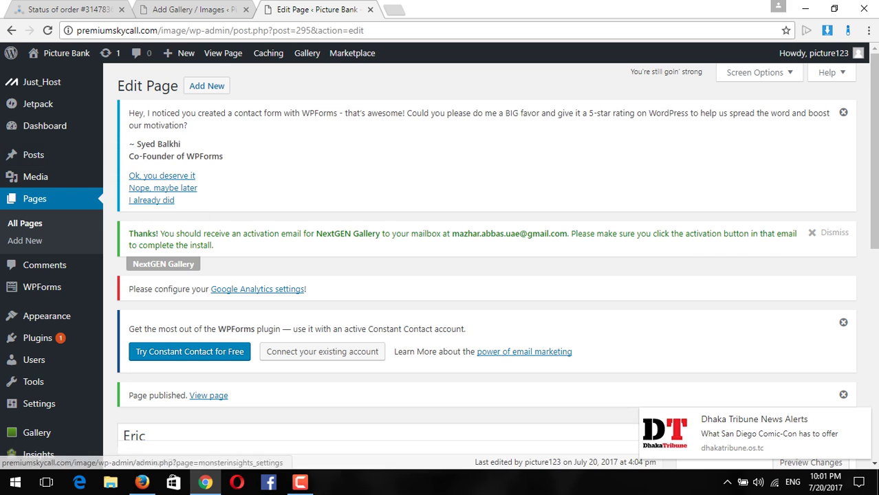
Open the published Eric page in a new tab and select its web address
right_click(201, 395)
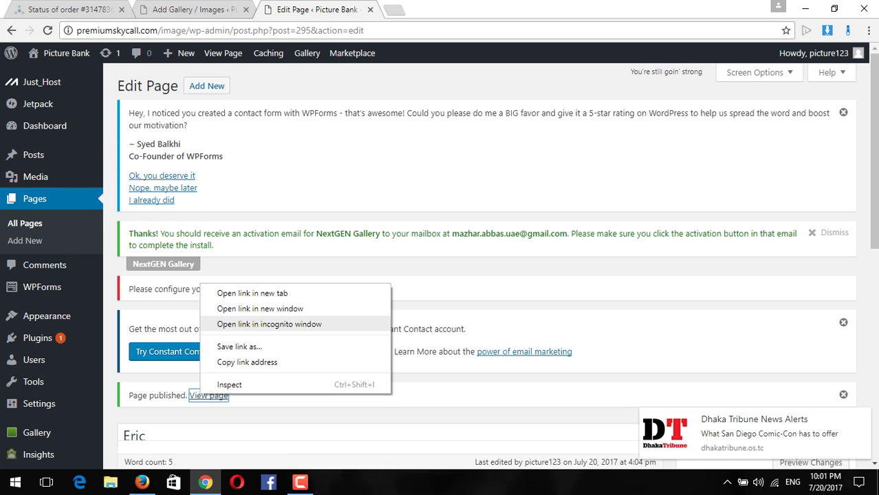
click(253, 293)
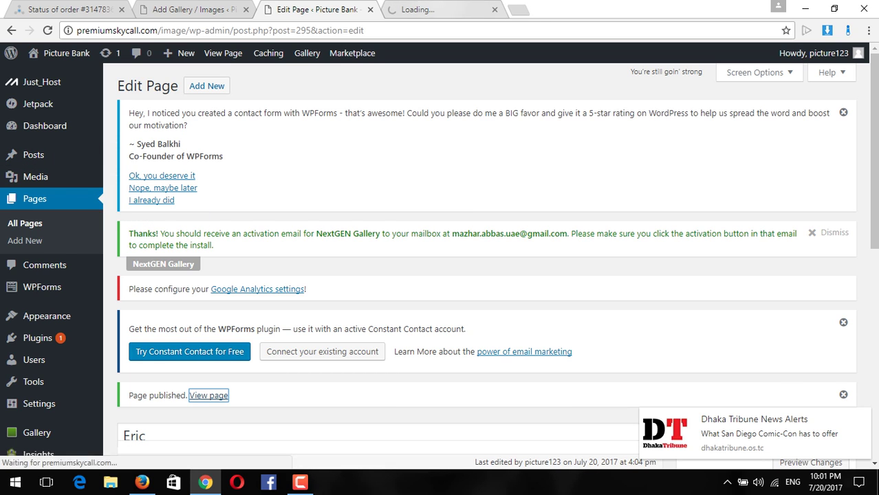
key(ctrl+Tab)
key(ctrl+l)
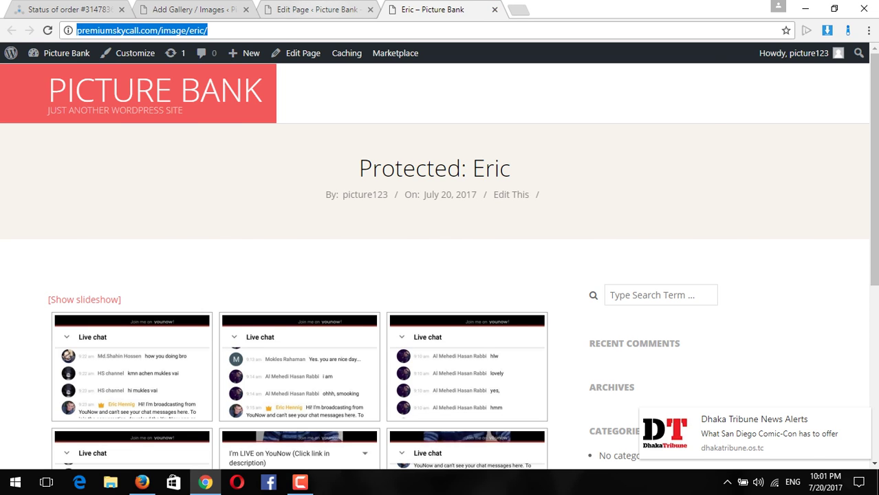
Copy the Eric page's permalink address from the editor
click(316, 9)
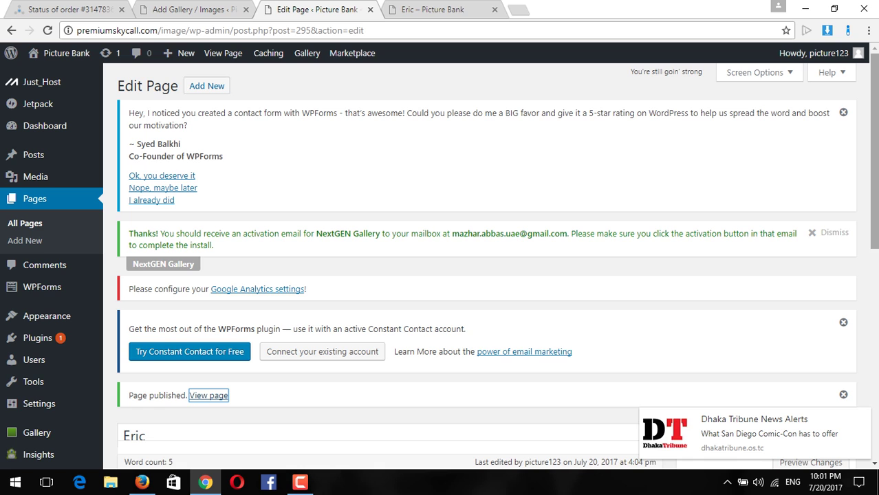
scroll(481, 261, down, 3)
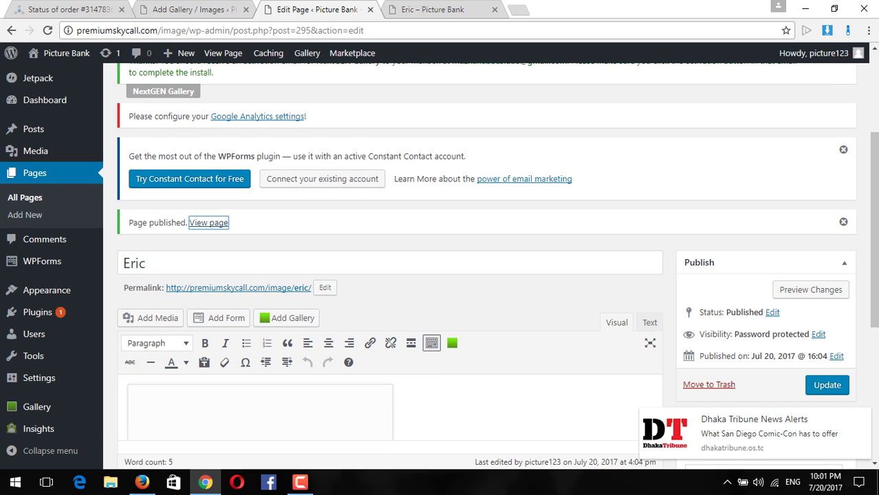
right_click(264, 289)
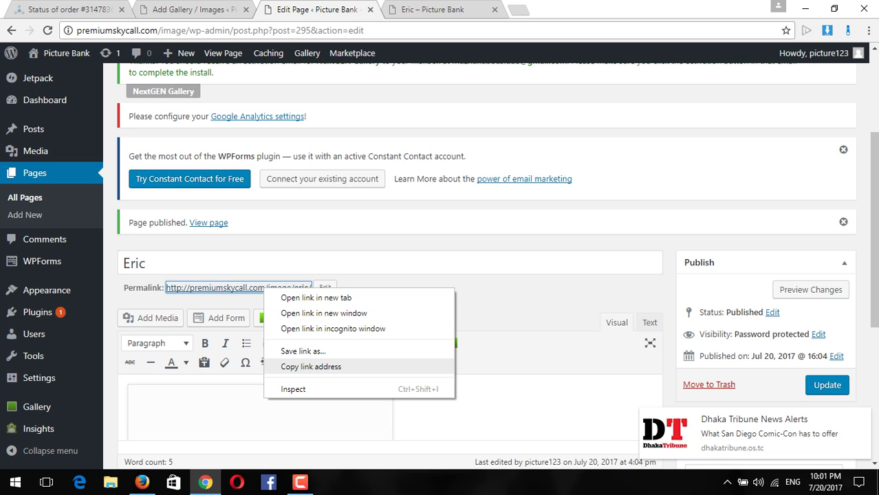
click(311, 367)
Go to All Pages and close the published Eric page tab
click(440, 9)
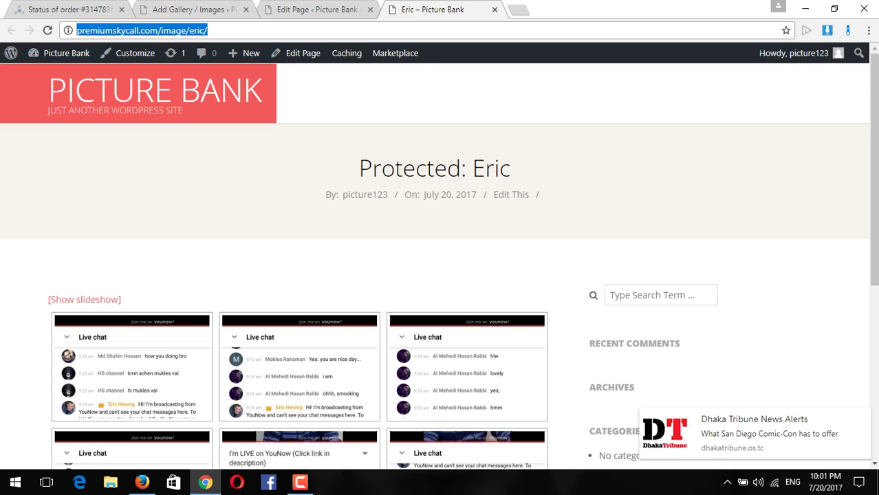
click(316, 9)
mouse_move(42, 262)
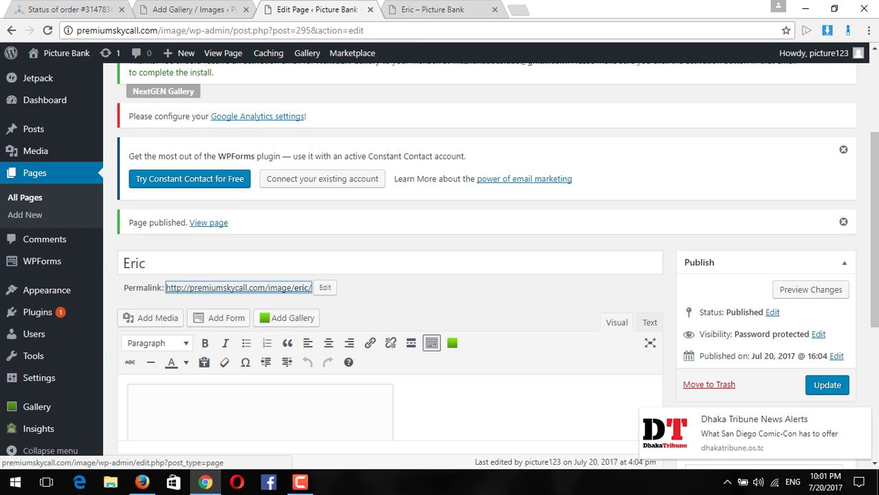
click(24, 197)
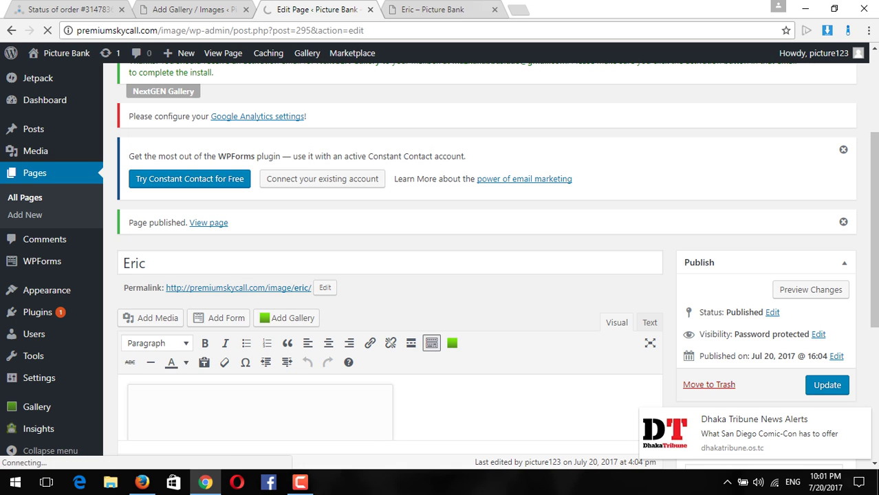
key(ctrl+Tab)
key(ctrl+w)
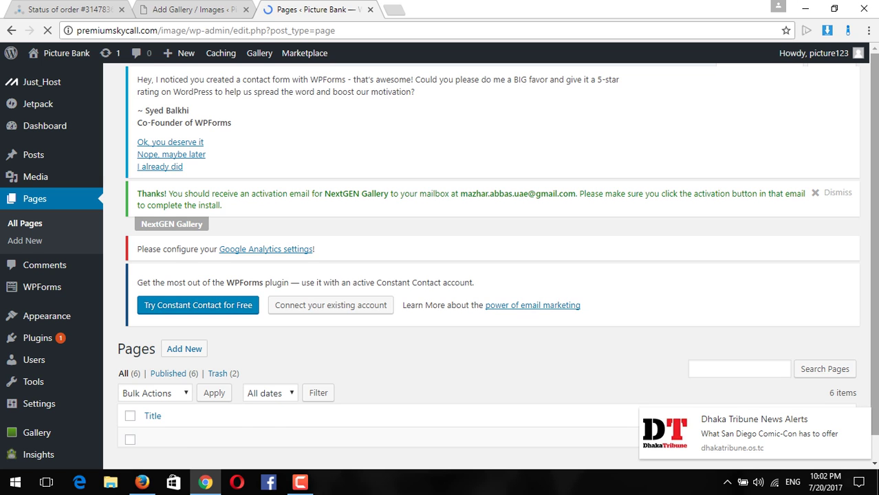
scroll(172, 323, down, 2)
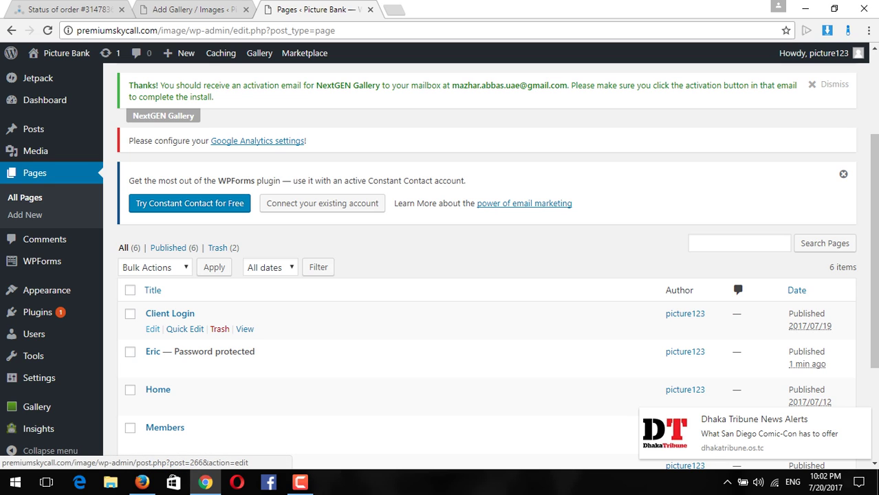
Edit Client Login, replacing 'Text your client.' with 'Eric Live streaming.'
click(152, 328)
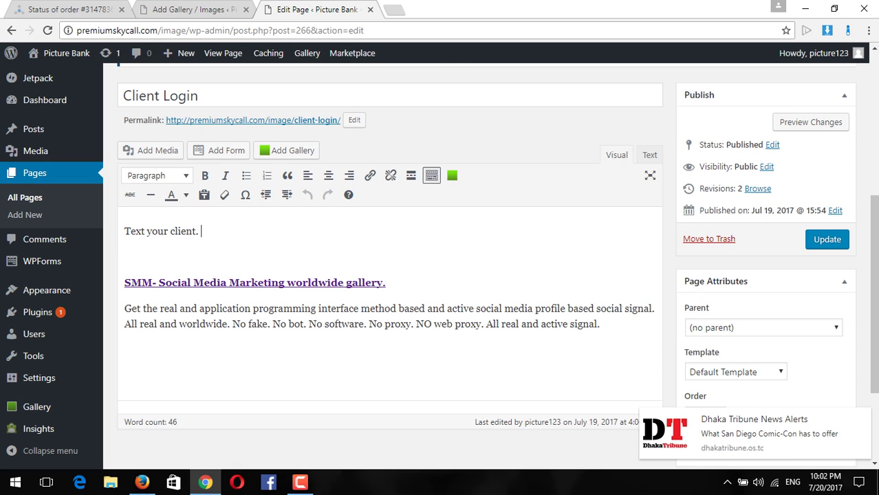
key(shift+Home)
key(BackSpace)
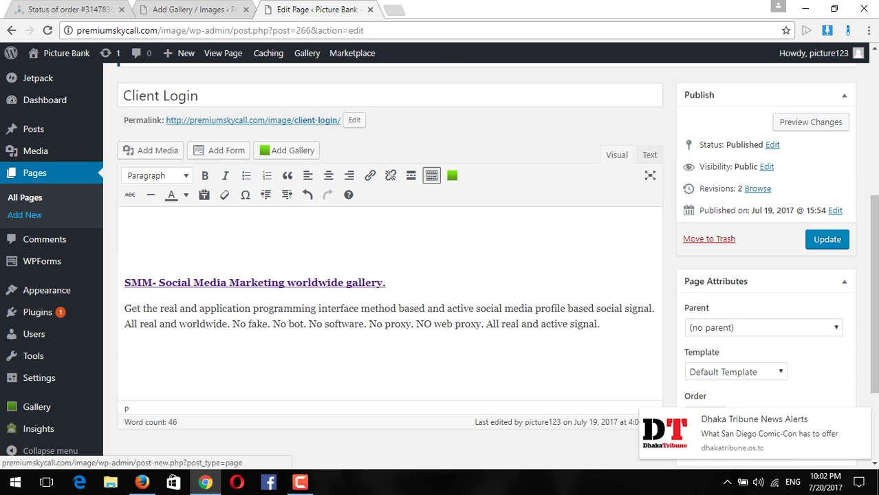
text(Eric LIve Streaming.)
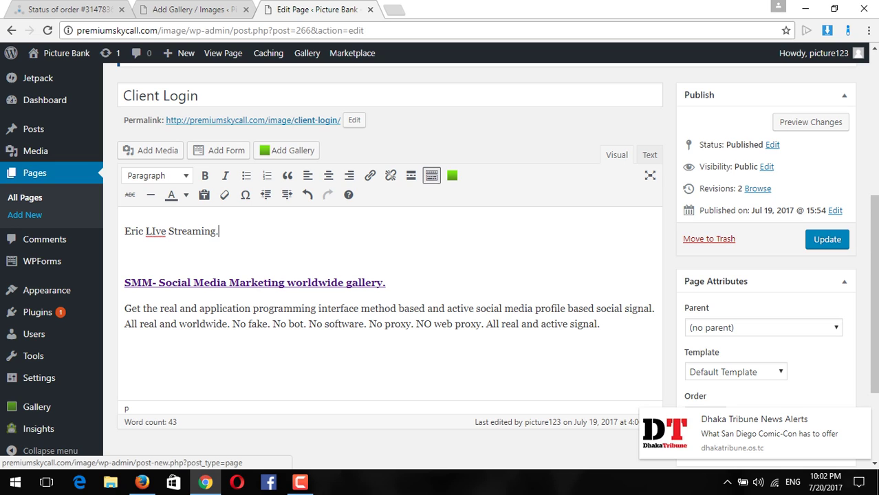
key(BackSpace)
key(BackSpace)
key(BackSpace)
key(BackSpace)
key(BackSpace)
key(BackSpace)
key(BackSpace)
key(BackSpace)
key(BackSpace)
key(BackSpace)
key(BackSpace)
key(BackSpace)
key(BackSpace)
key(BackSpace)
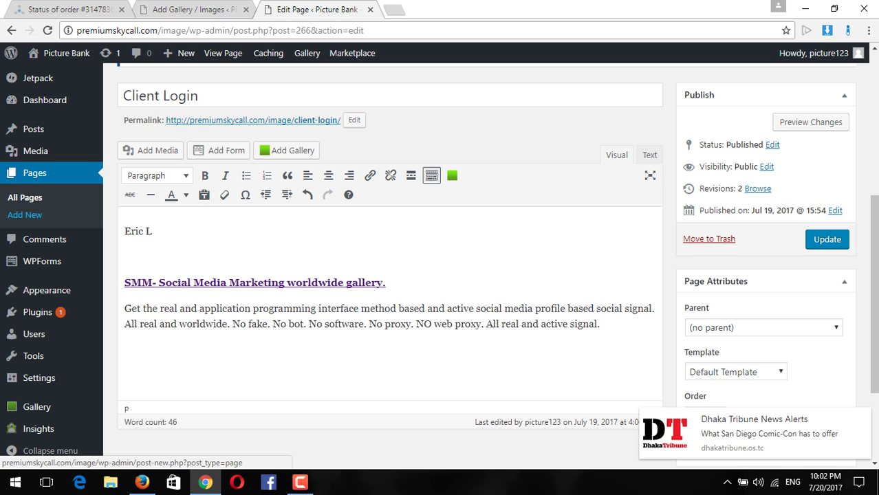
text(ive stremaing.)
key(BackSpace)
key(BackSpace)
key(BackSpace)
key(BackSpace)
key(BackSpace)
key(BackSpace)
key(BackSpace)
text(a)
key(BackSpace)
text(eaming.)
Add the line 'Kindly check the details of Eric live streaming.' with its typo corrected
key(Return)
text(Kind)
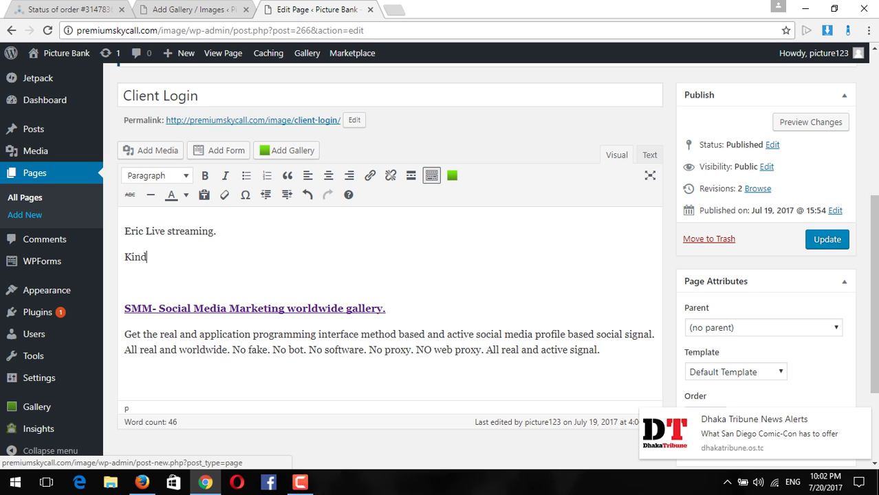
text(ly check the detaisl of Eric)
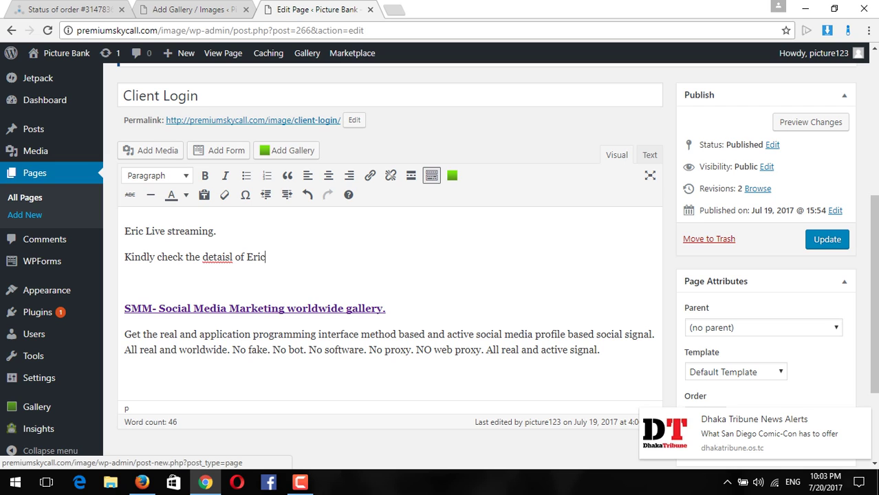
text( live streaming.)
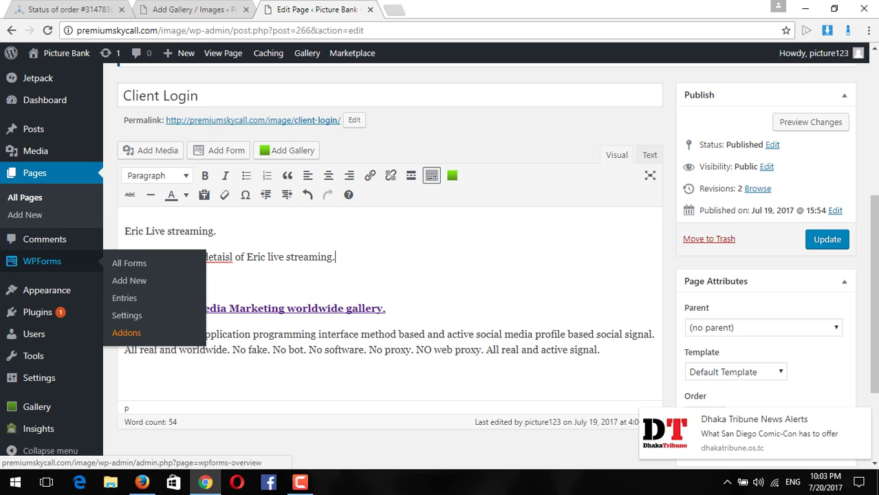
click(229, 256)
key(BackSpace)
key(BackSpace)
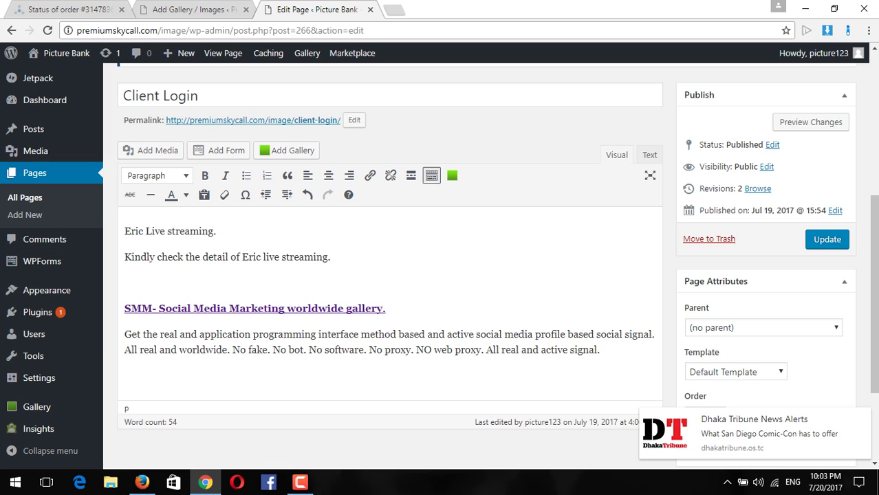
text(il)
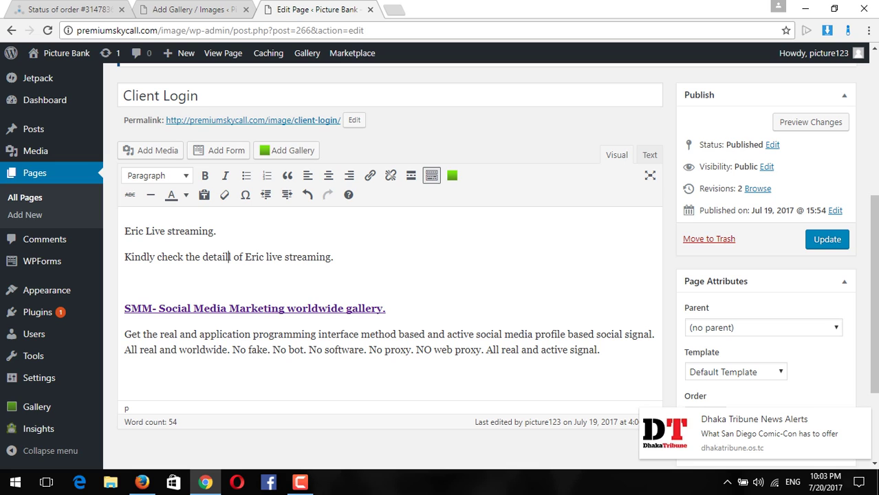
key(Delete)
text(s)
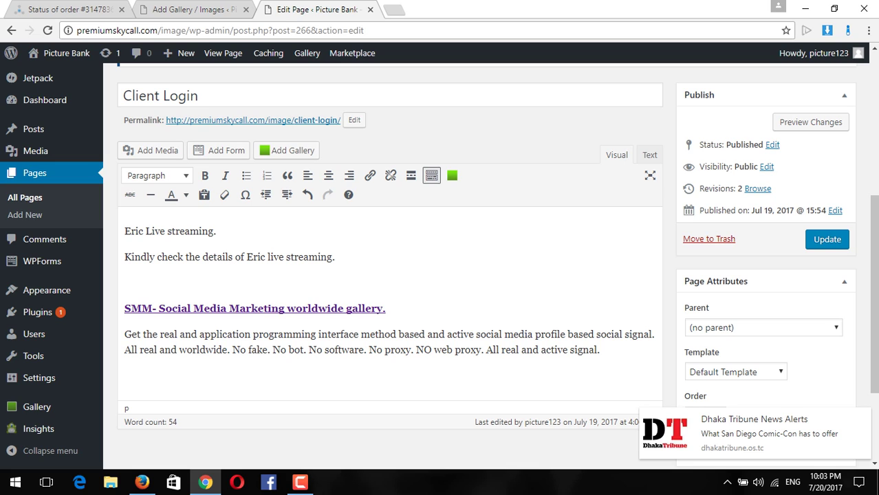
key(ctrl+shift+Left)
key(ctrl+shift+Left)
key(ctrl+shift+Left)
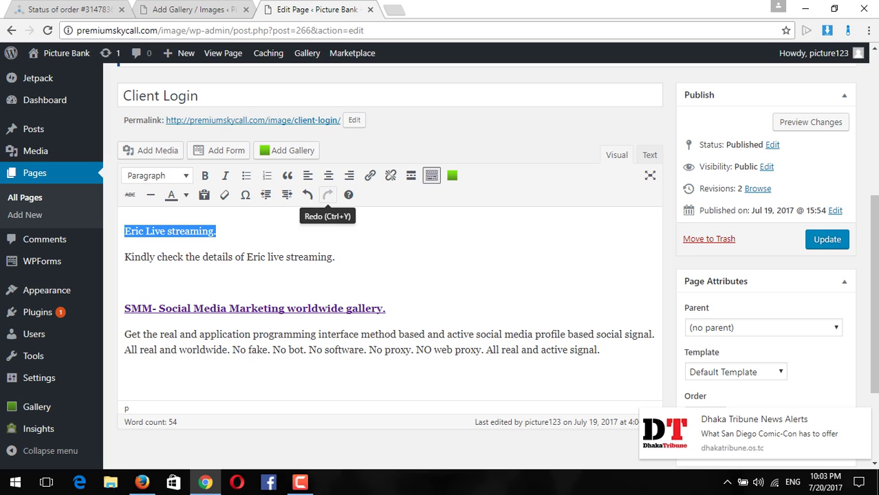
Link 'Eric Live streaming.' to the copied Eric page URL and update Client Login
click(369, 175)
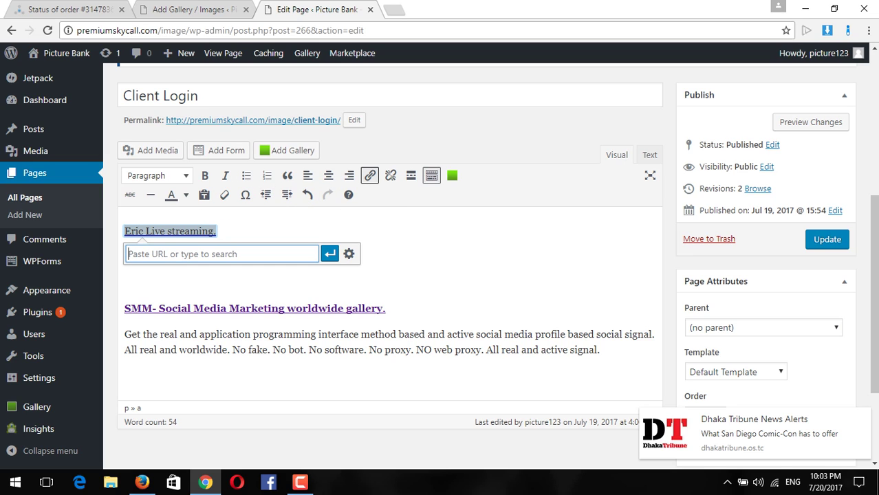
text(http://premiumskycall.com/image/eric/)
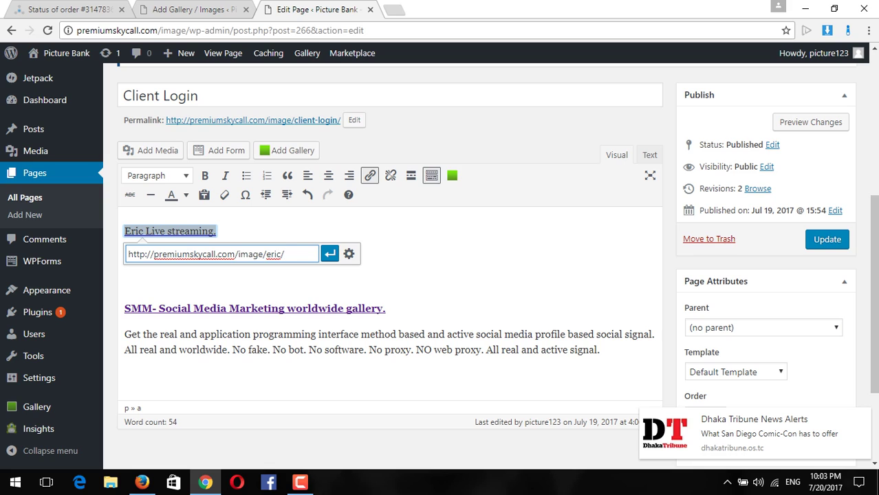
click(329, 253)
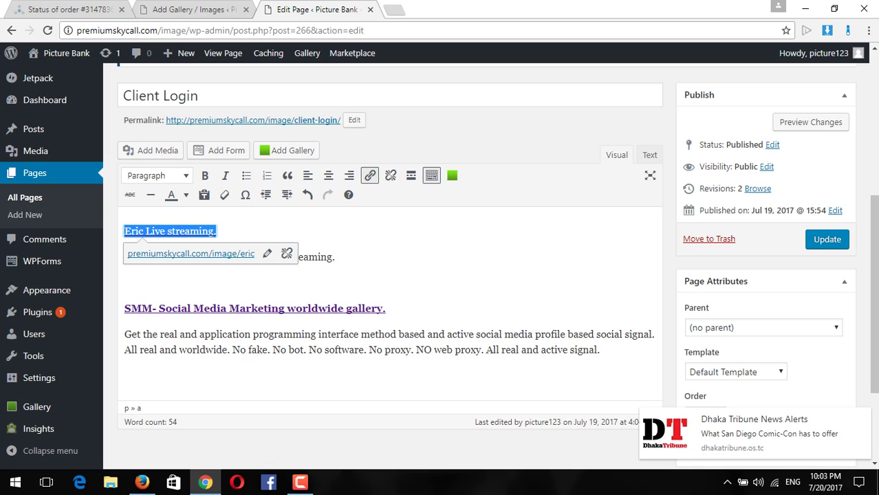
click(334, 256)
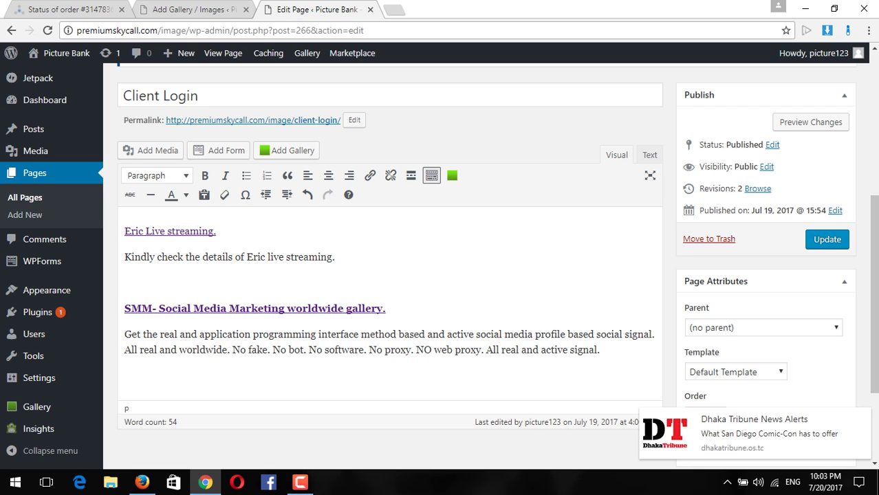
click(826, 239)
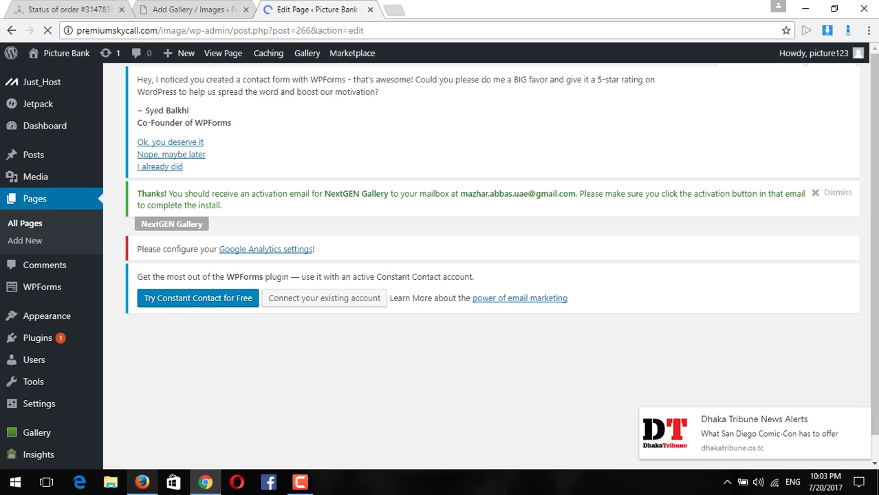
click(141, 482)
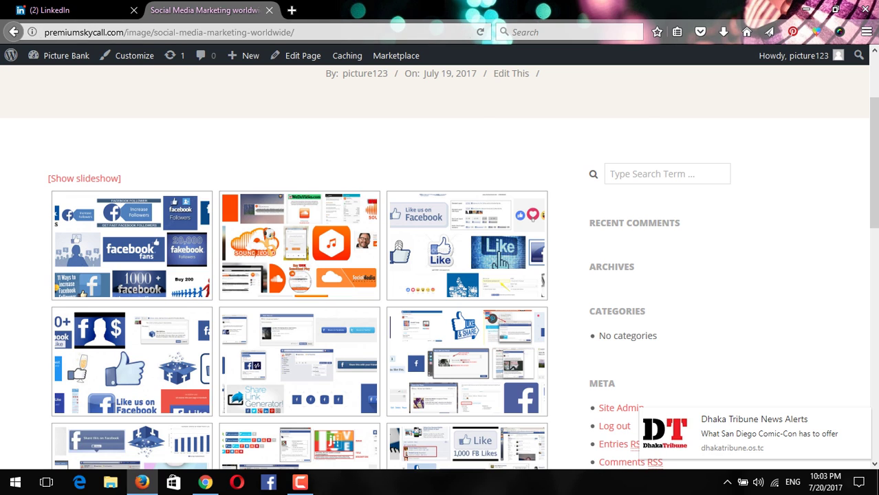
Copy the Client Login permalink and load that address in Firefox
mouse_move(11, 55)
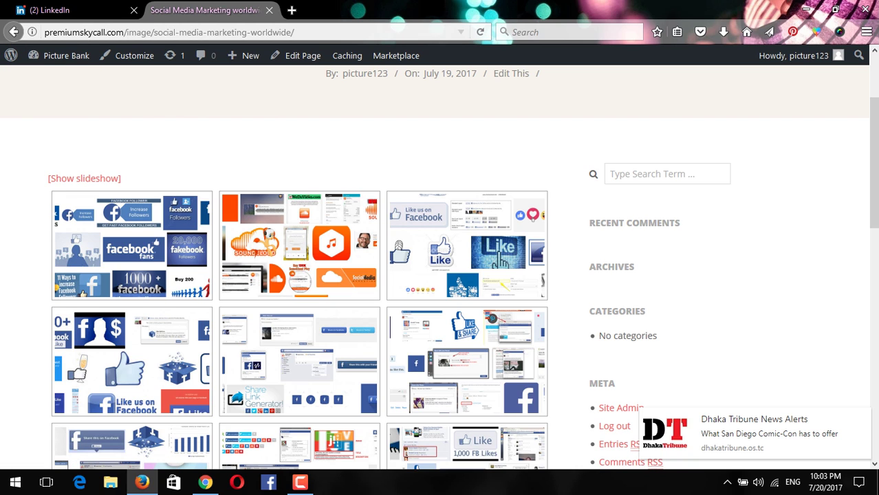
drag(294, 32, 124, 32)
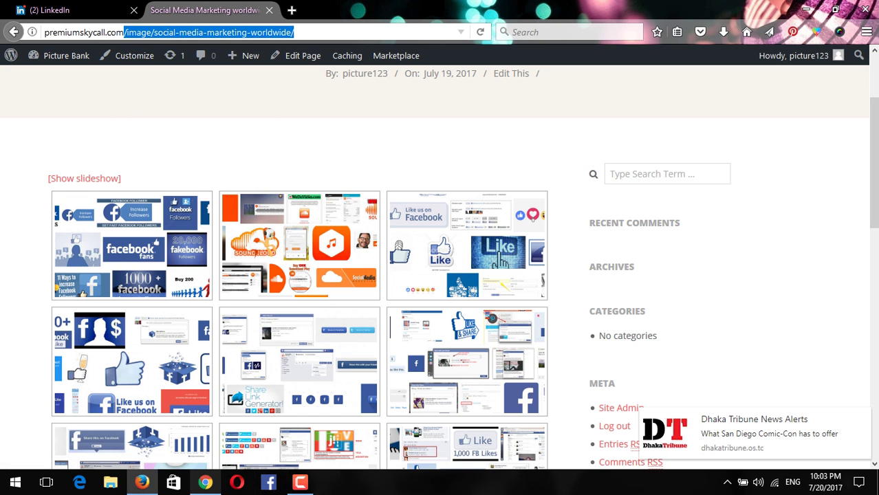
click(205, 482)
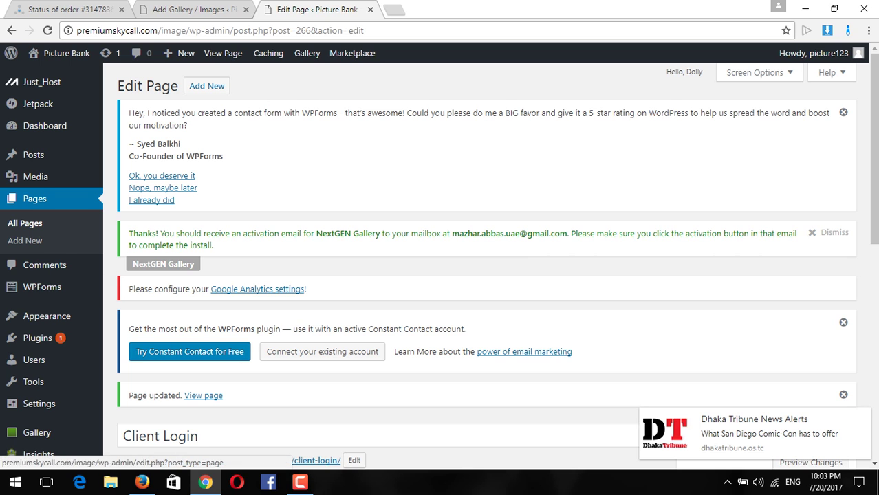
scroll(481, 275, down, 3)
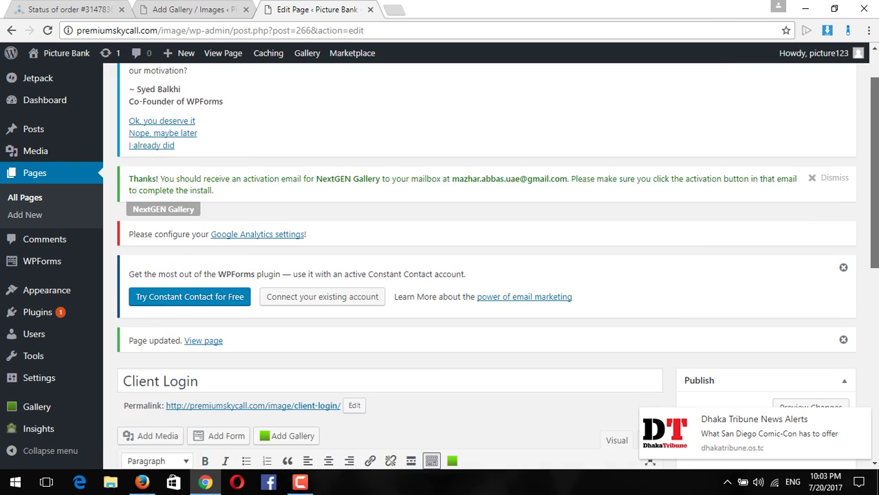
right_click(253, 248)
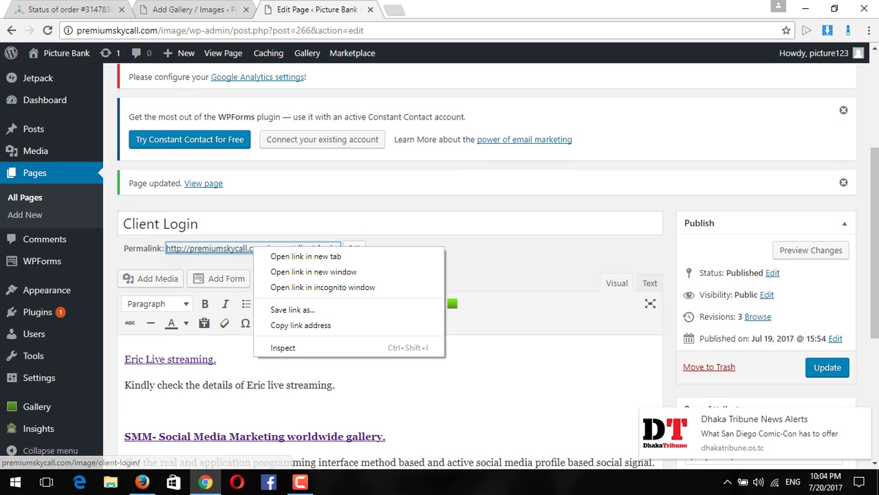
click(303, 325)
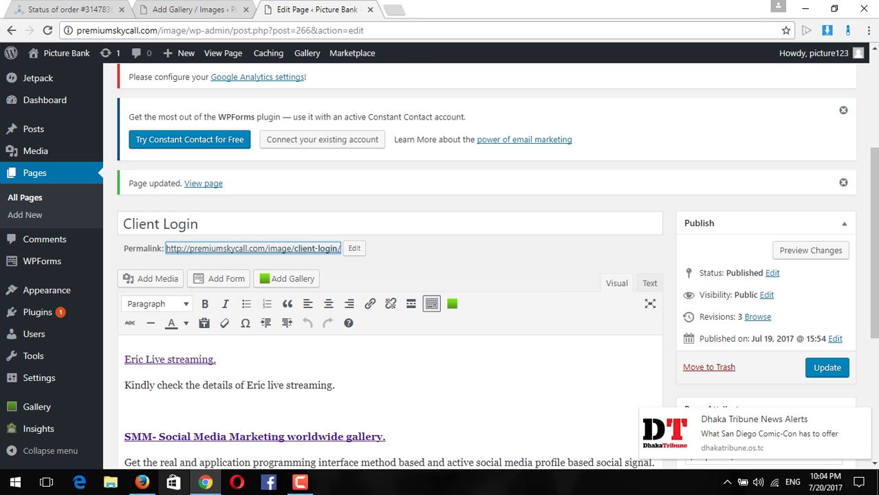
click(142, 482)
key(ctrl+v)
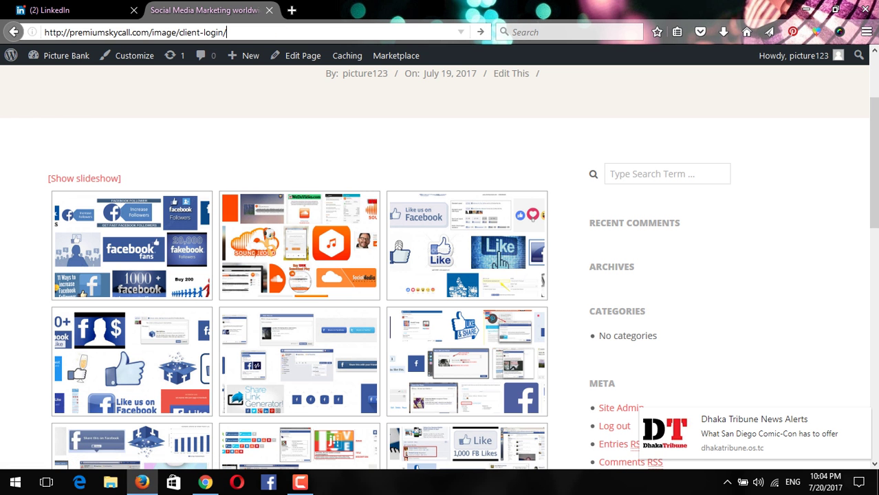
key(Return)
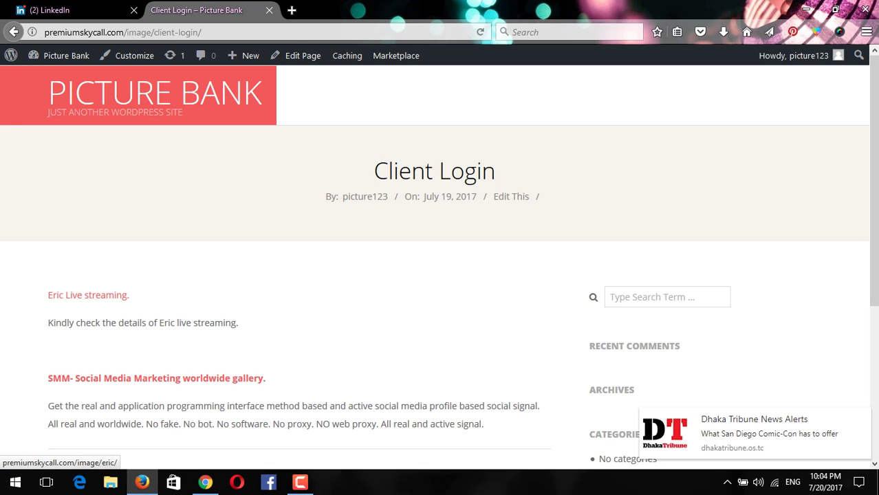
Follow the Eric Live streaming link to the protected Eric page, log out, and switch to Edge
click(88, 295)
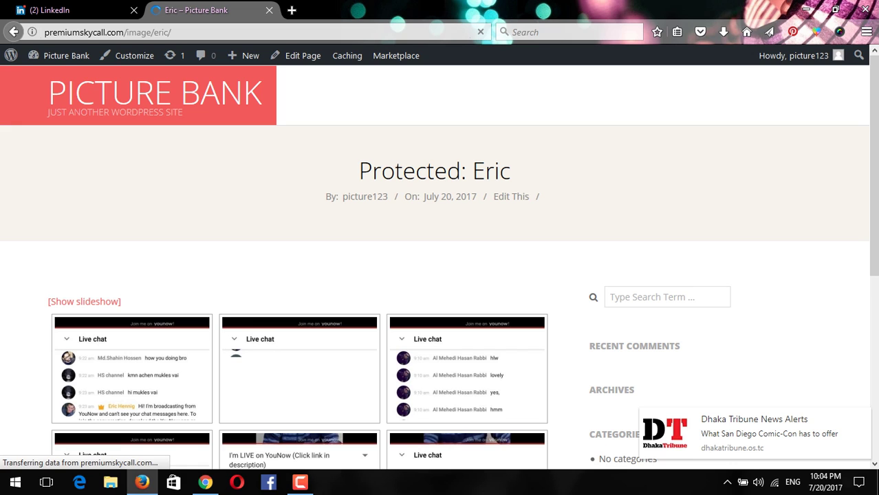
click(793, 55)
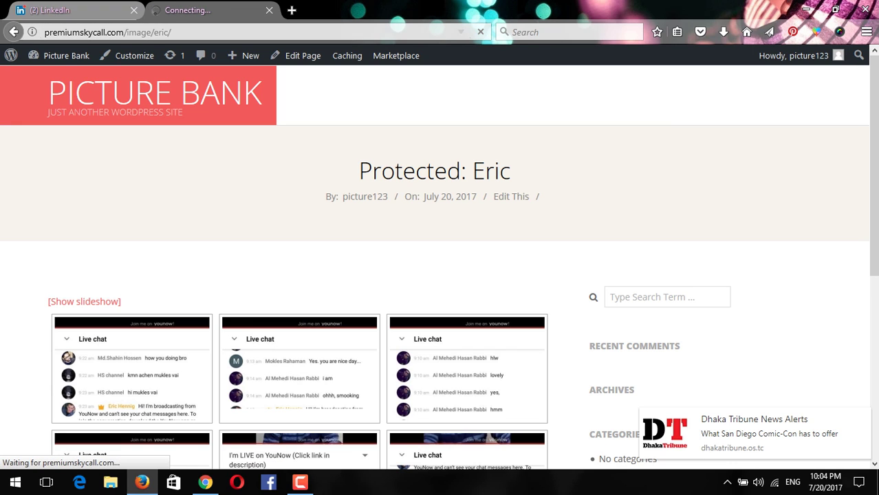
click(76, 10)
click(199, 10)
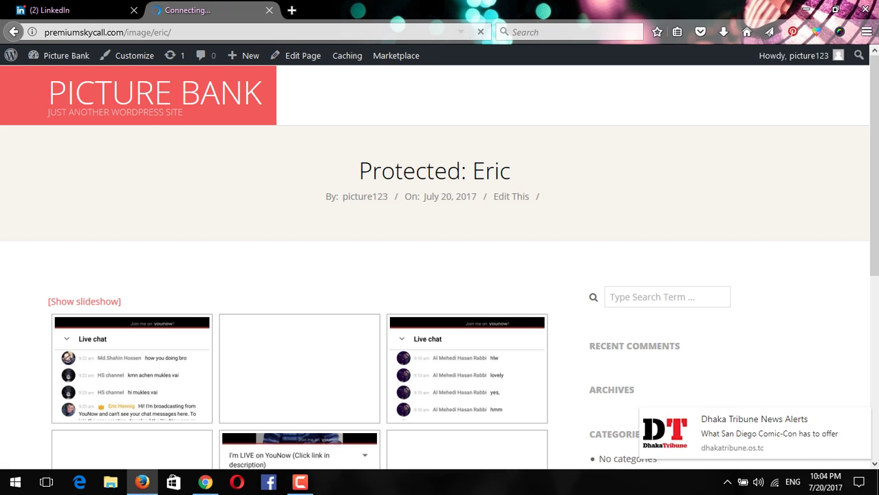
click(240, 32)
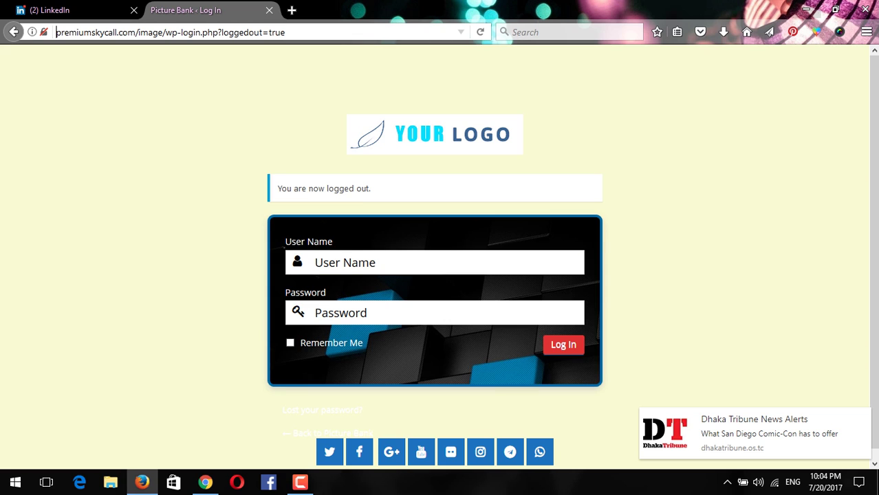
click(316, 262)
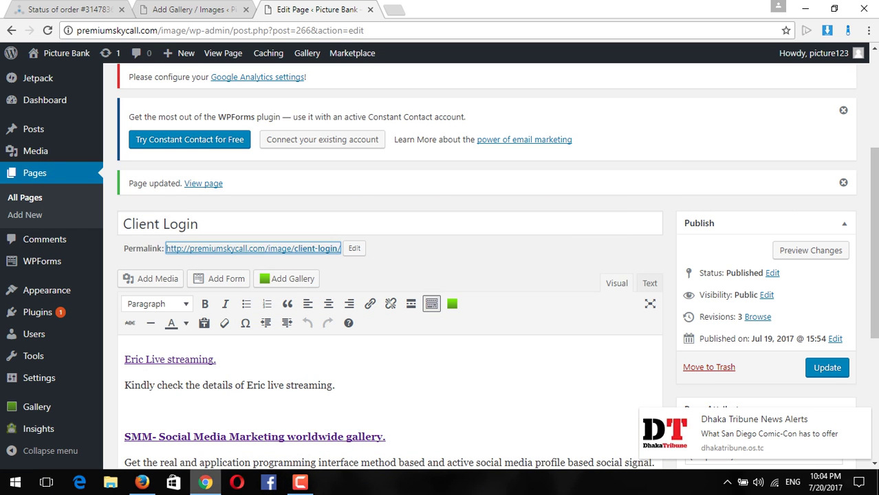
click(80, 482)
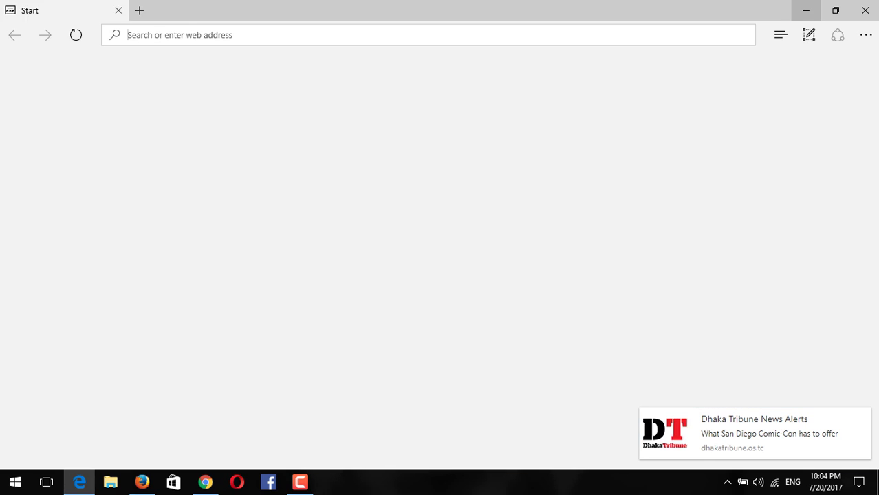
Load the Client Login address in Edge and dismiss the default-browser prompt
click(806, 10)
click(806, 10)
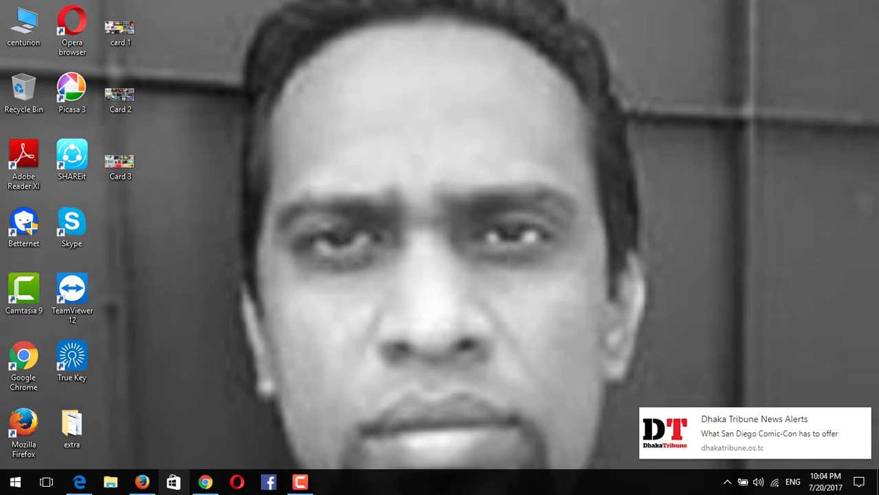
click(79, 482)
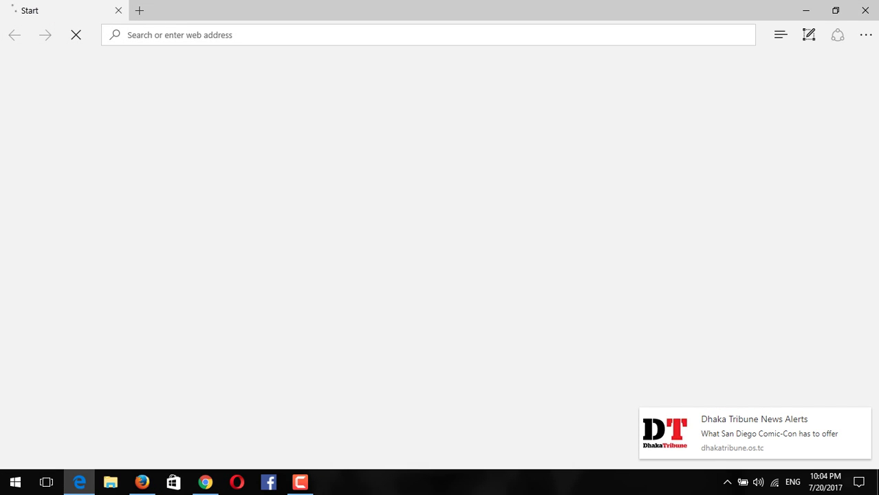
key(ctrl+v)
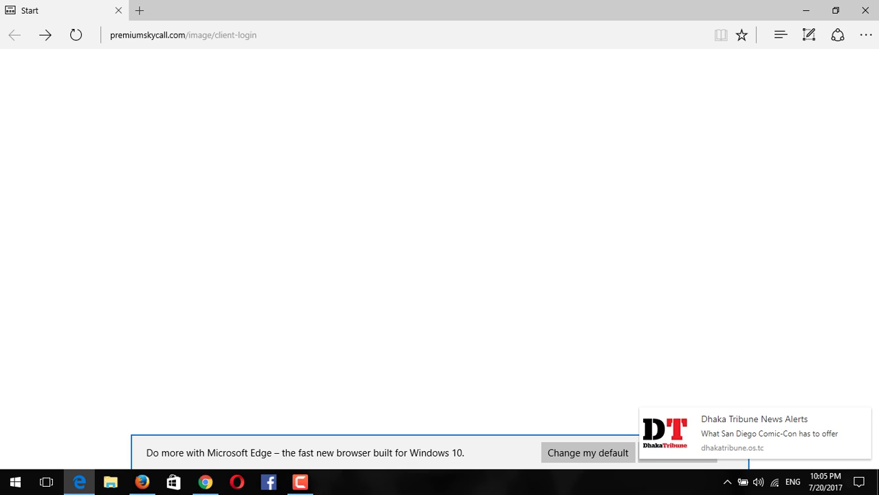
click(860, 416)
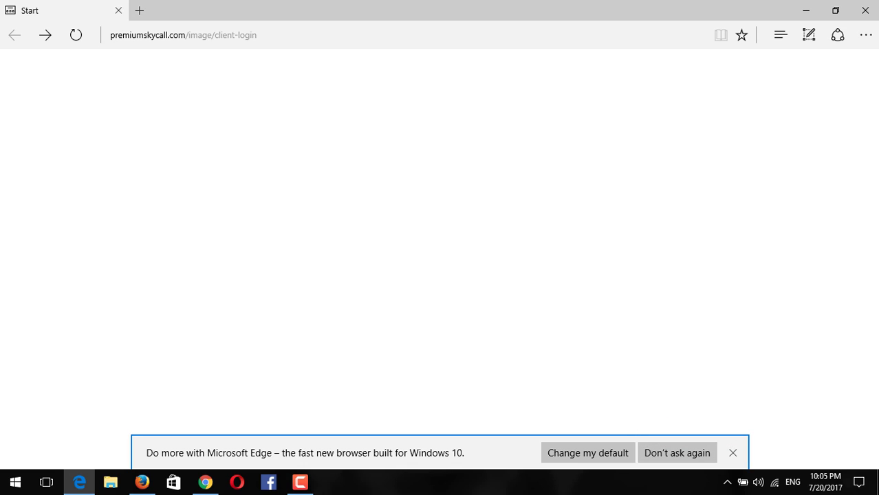
key(ctrl+l)
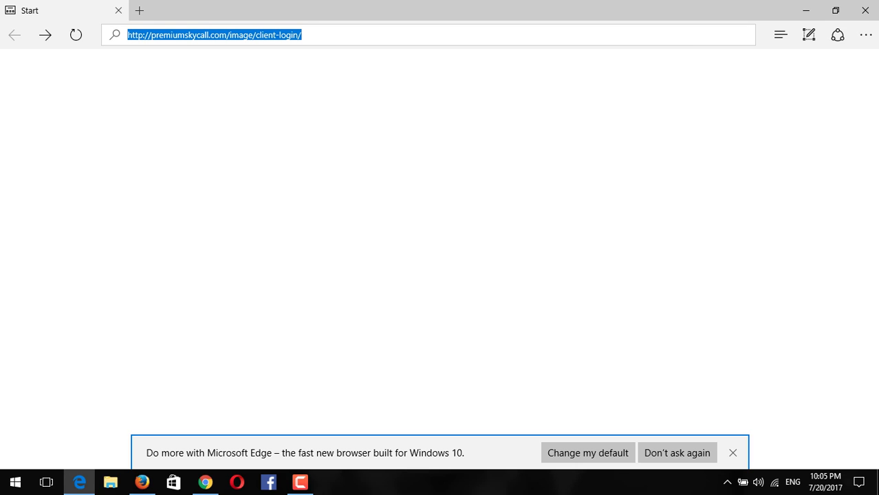
key(Return)
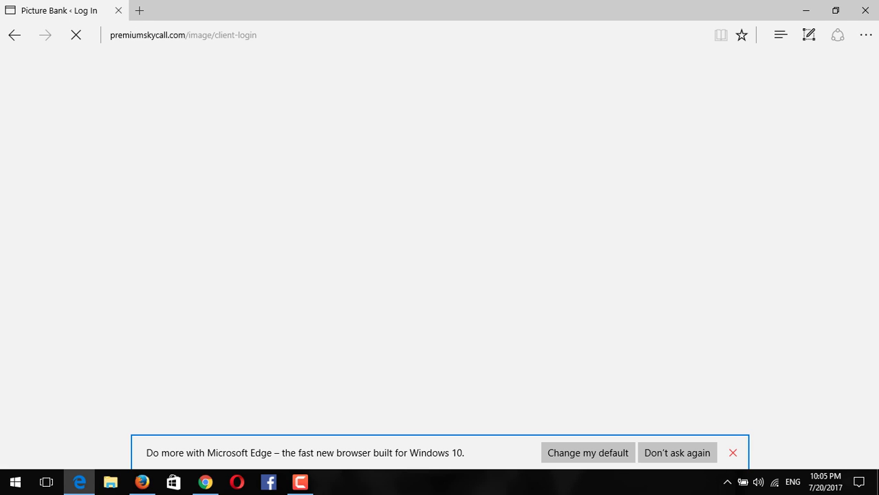
click(732, 452)
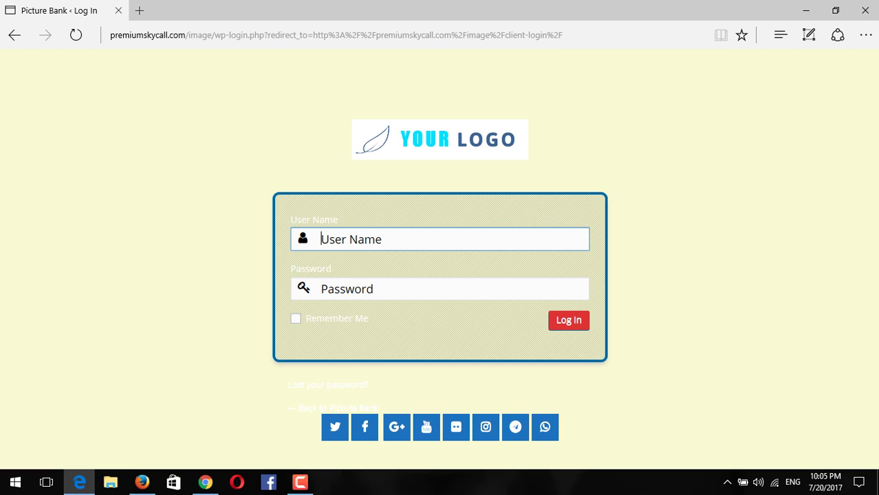
Log in with the site's user name and password, Remember Me ticked, and dismiss the save-password prompt
text(p)
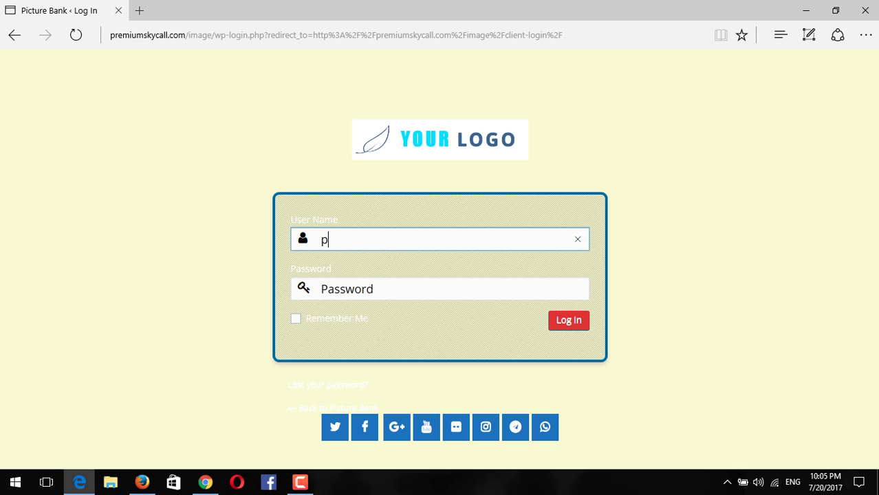
text(icture123)
click(413, 288)
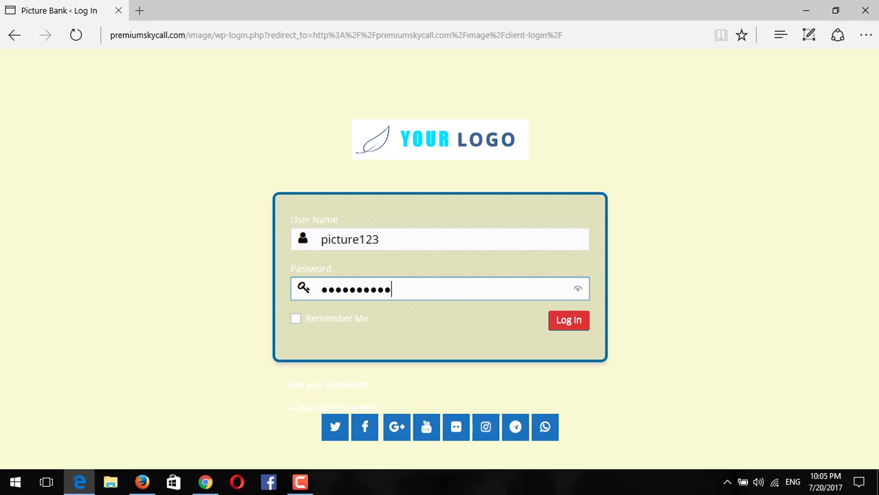
click(295, 318)
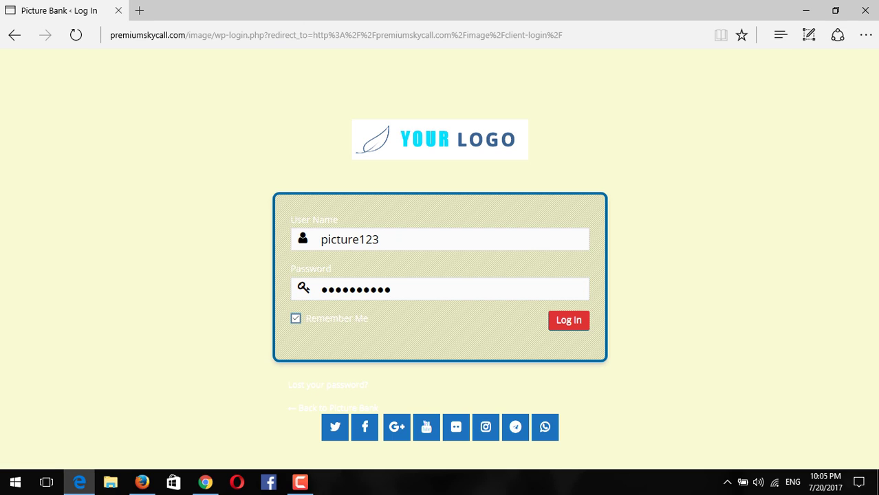
click(568, 320)
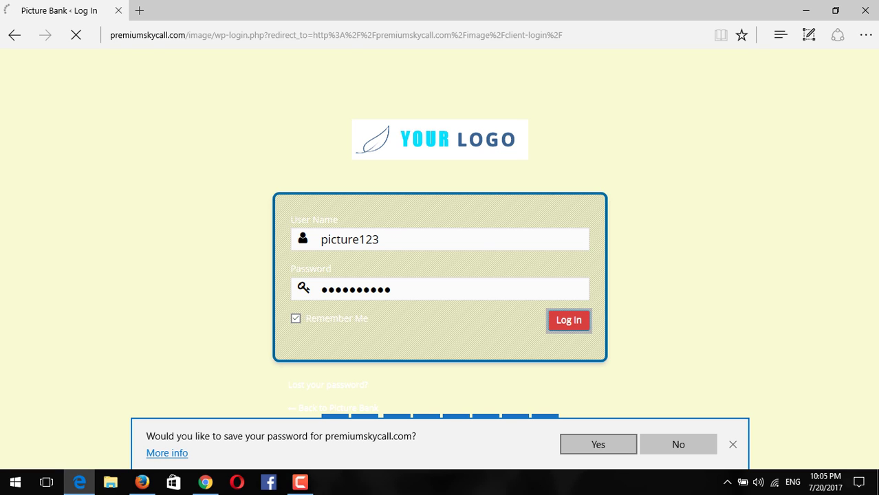
click(597, 444)
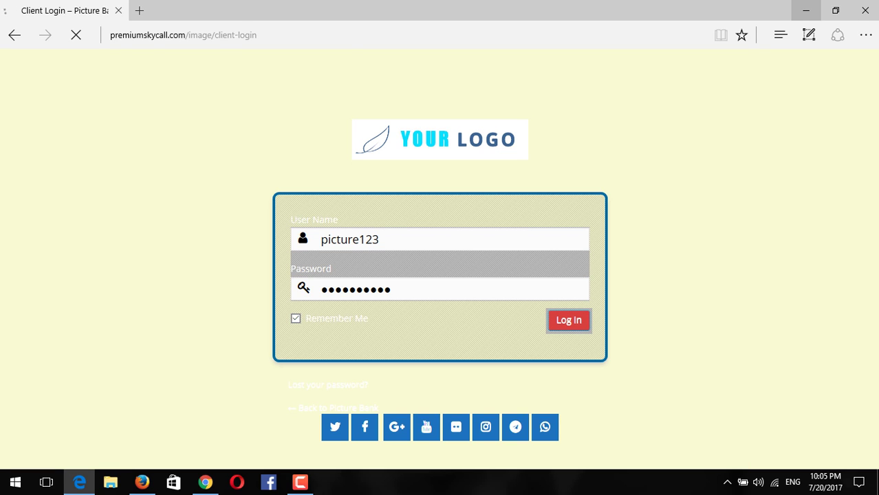
click(805, 10)
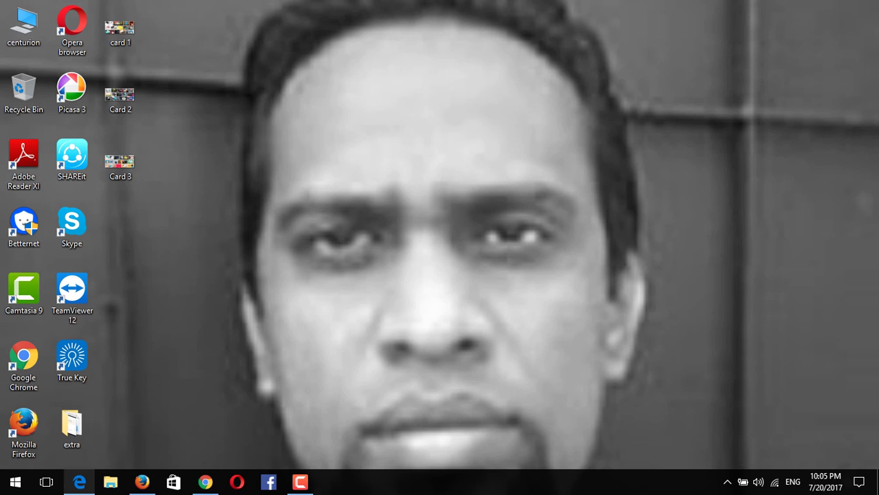
click(79, 482)
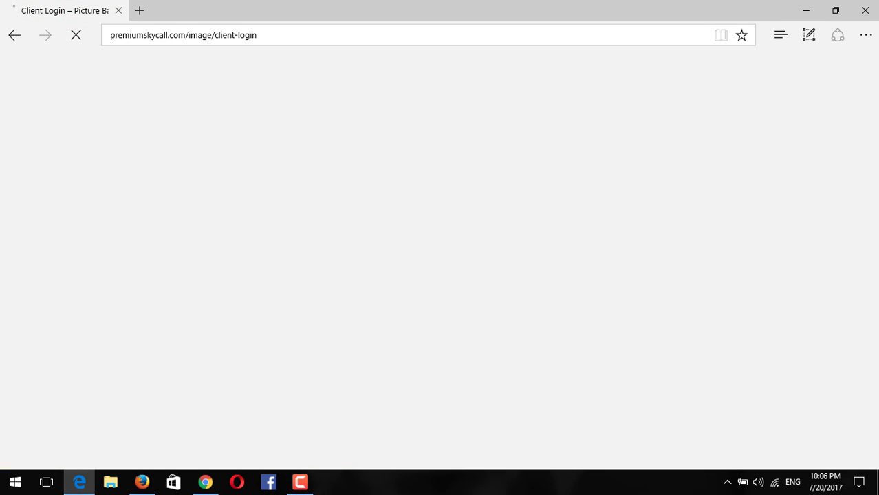